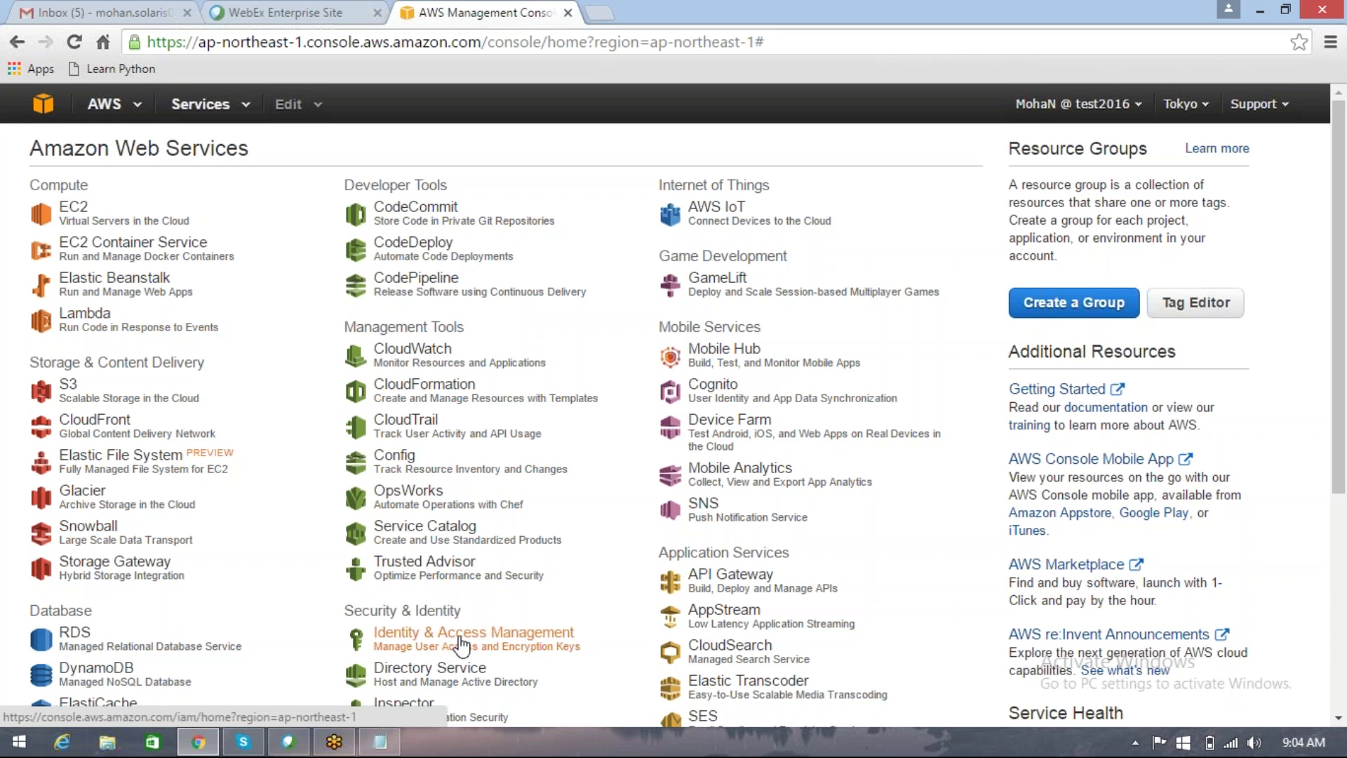
# Step: Open the IAM dashboard from Security & Identity, then bring the Notepad notes window forward
pyautogui.click(460, 642)
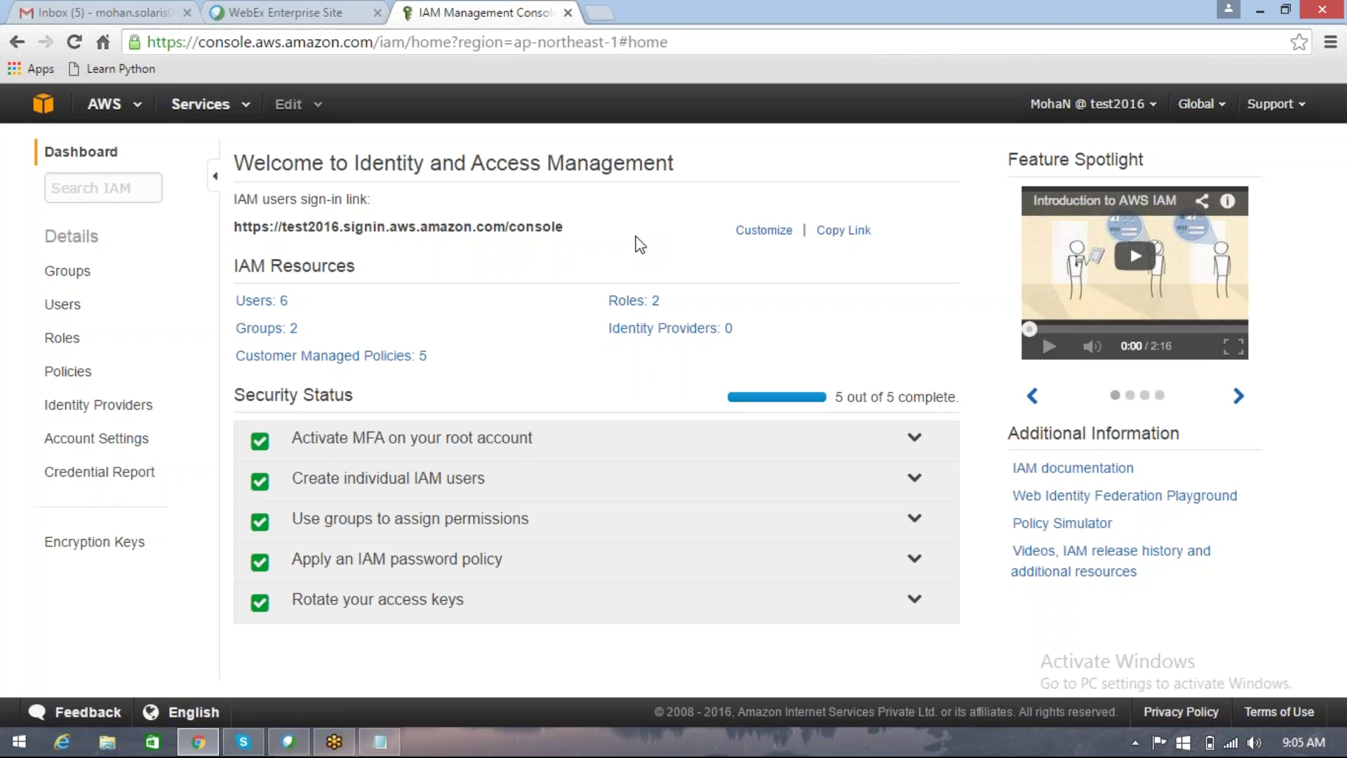
pyautogui.click(380, 742)
# Step: Add aws.amazon.com on a new line below Resource pooling, then switch back to Chrome
pyautogui.click(929, 311)
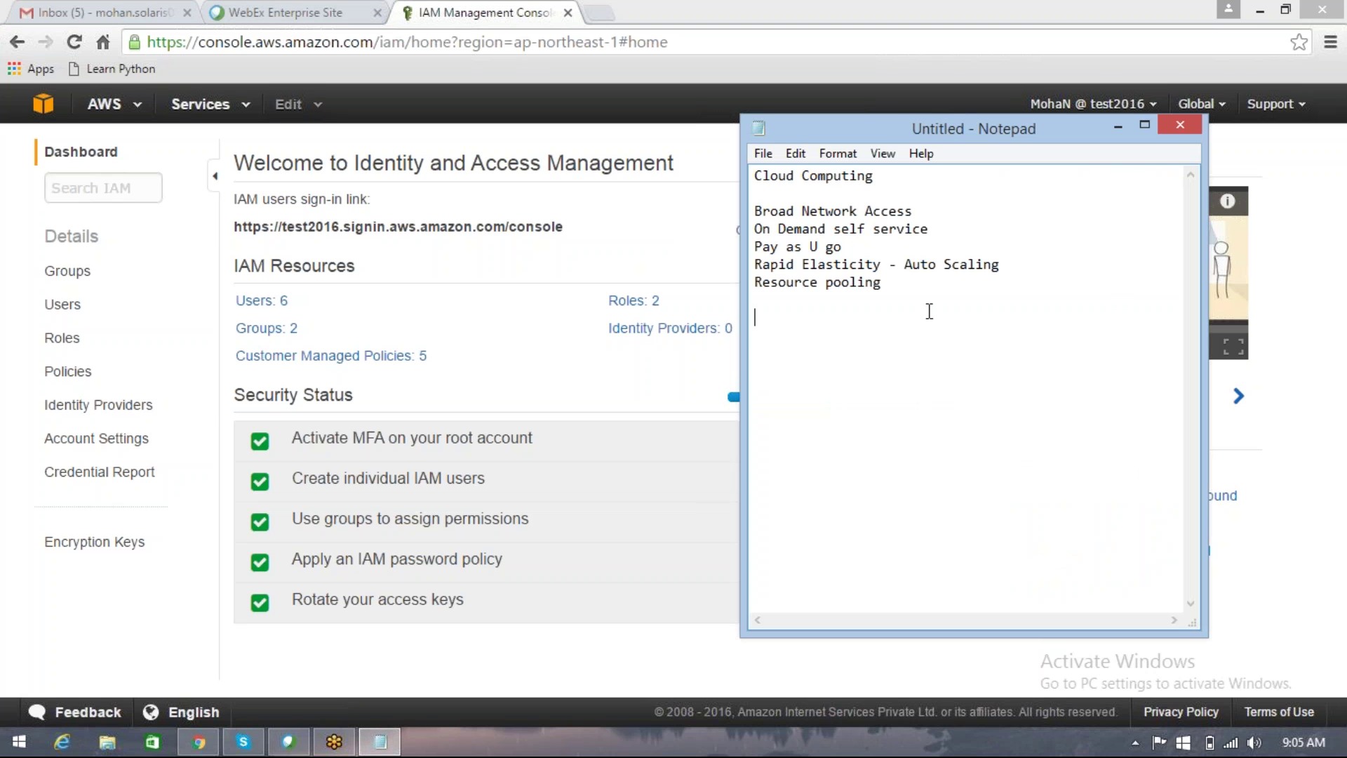
pyautogui.write('aws.amazon.com')
pyautogui.press('Return')
pyautogui.press('Return')
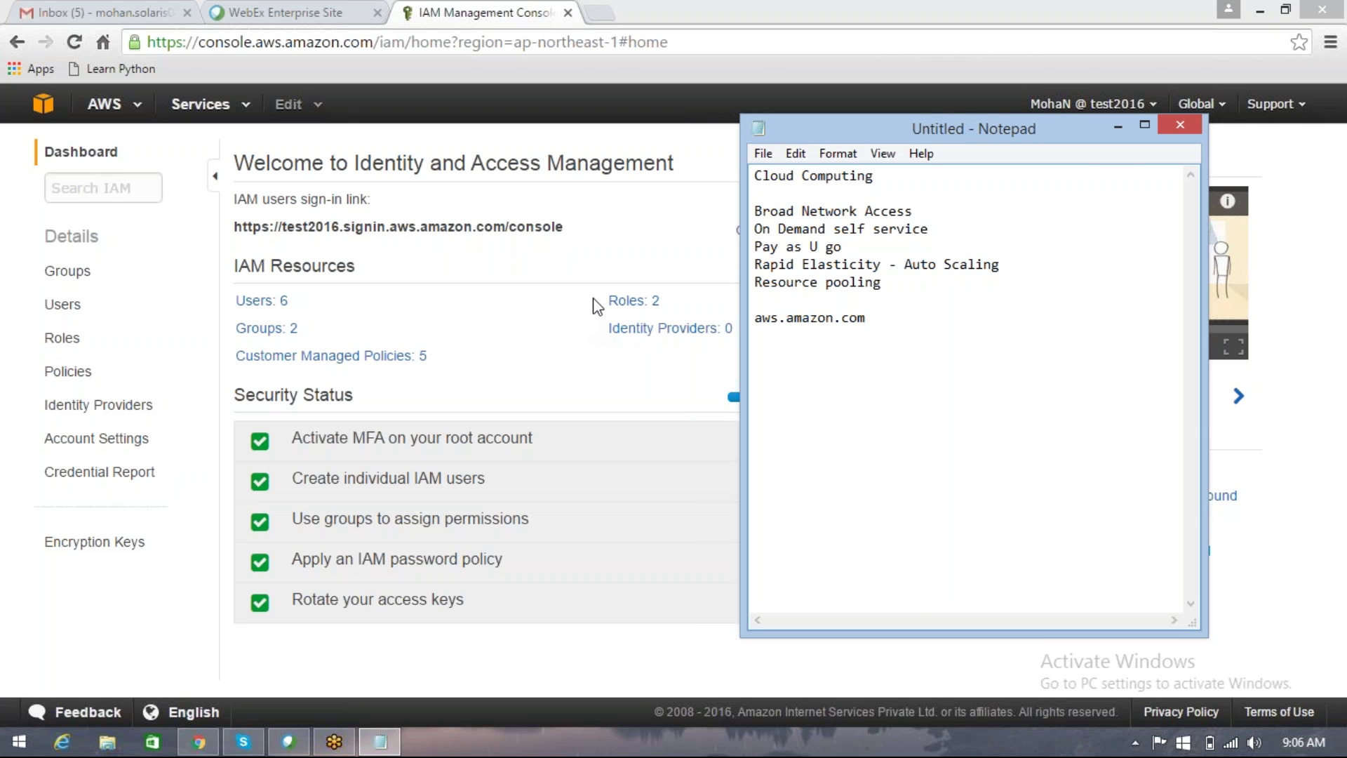
pyautogui.click(692, 226)
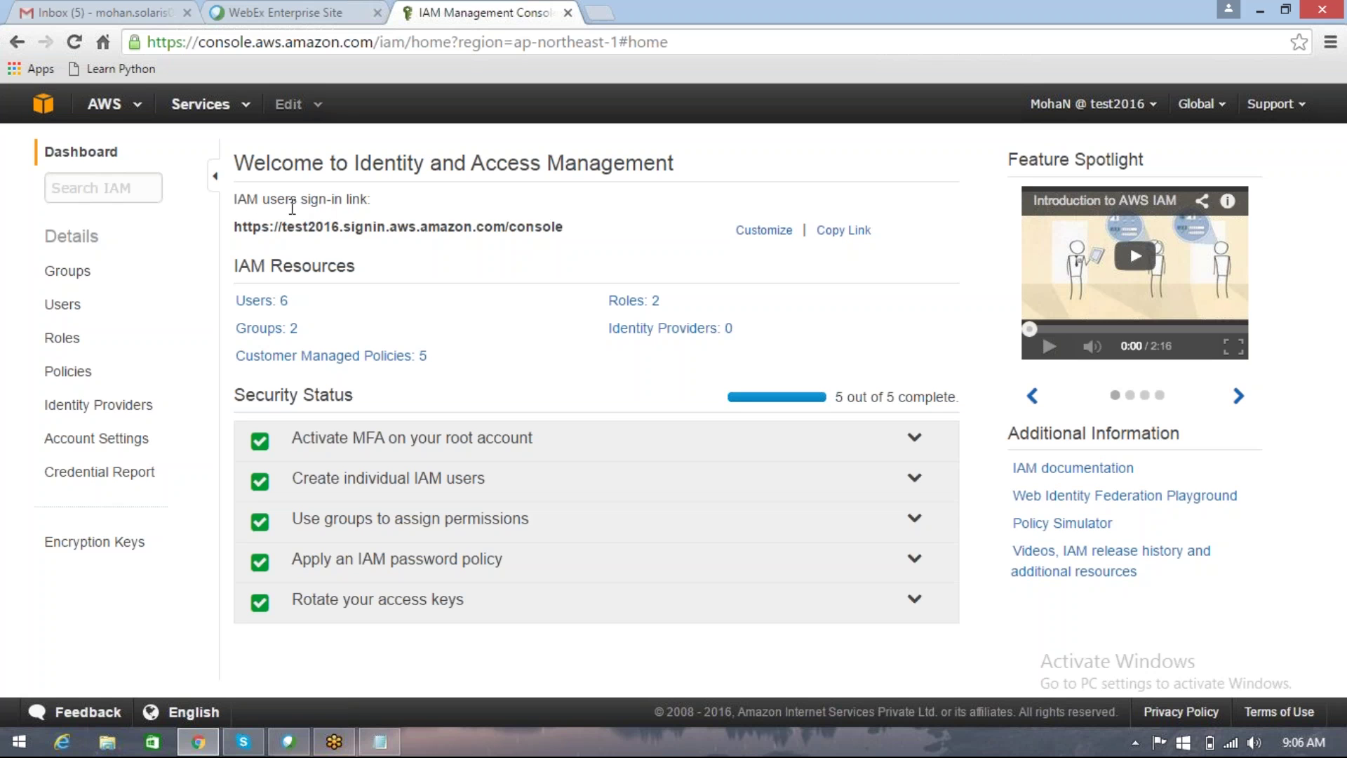
# Step: Delete the account alias with Yes, Delete, leaving the sign-in link showing the account number
pyautogui.click(403, 234)
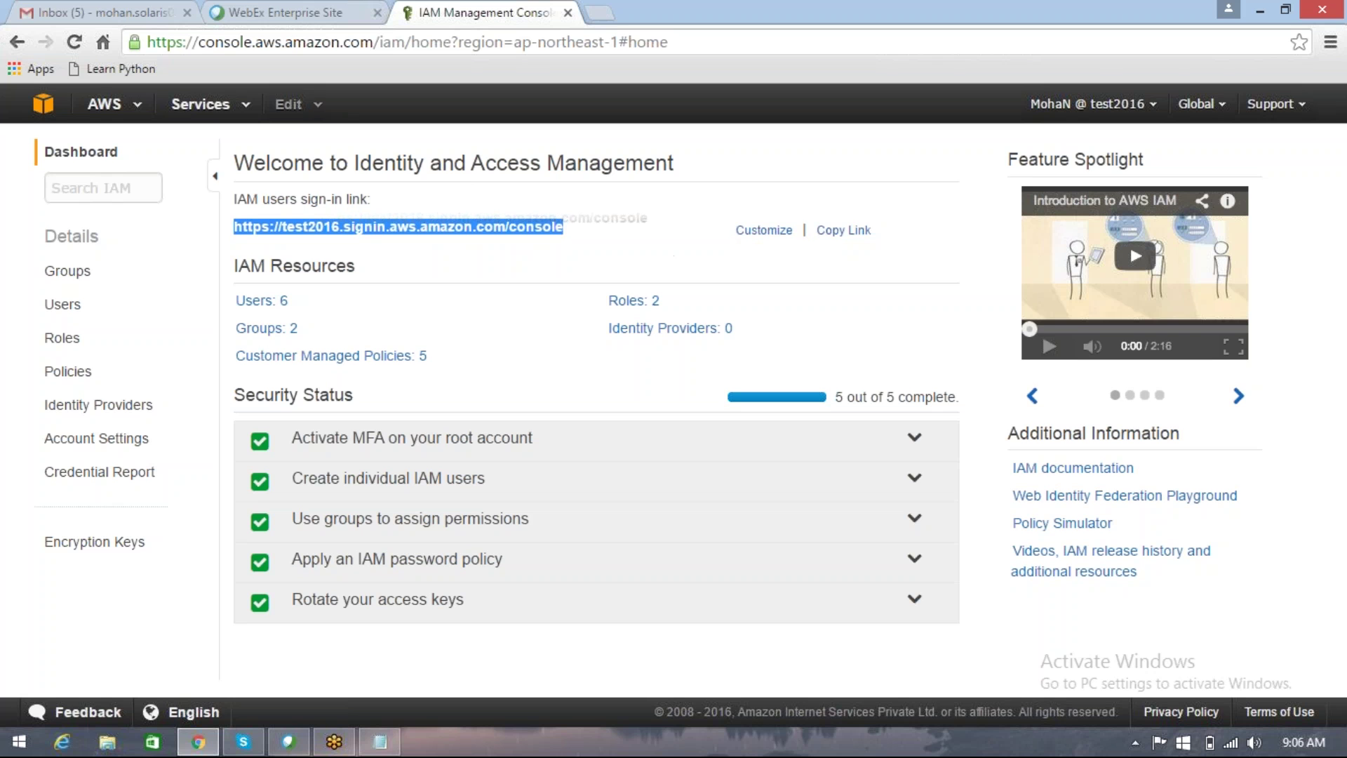
pyautogui.click(764, 230)
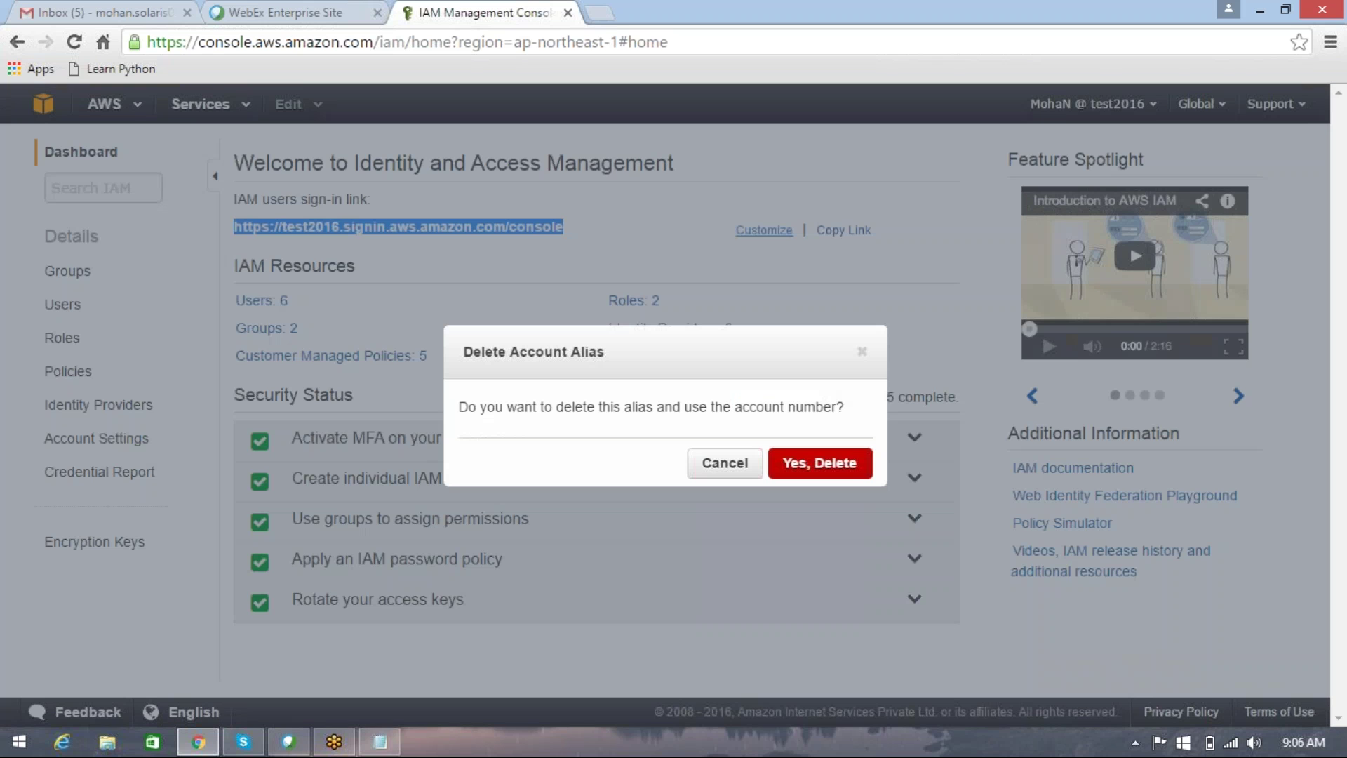
pyautogui.click(808, 475)
pyautogui.click(811, 480)
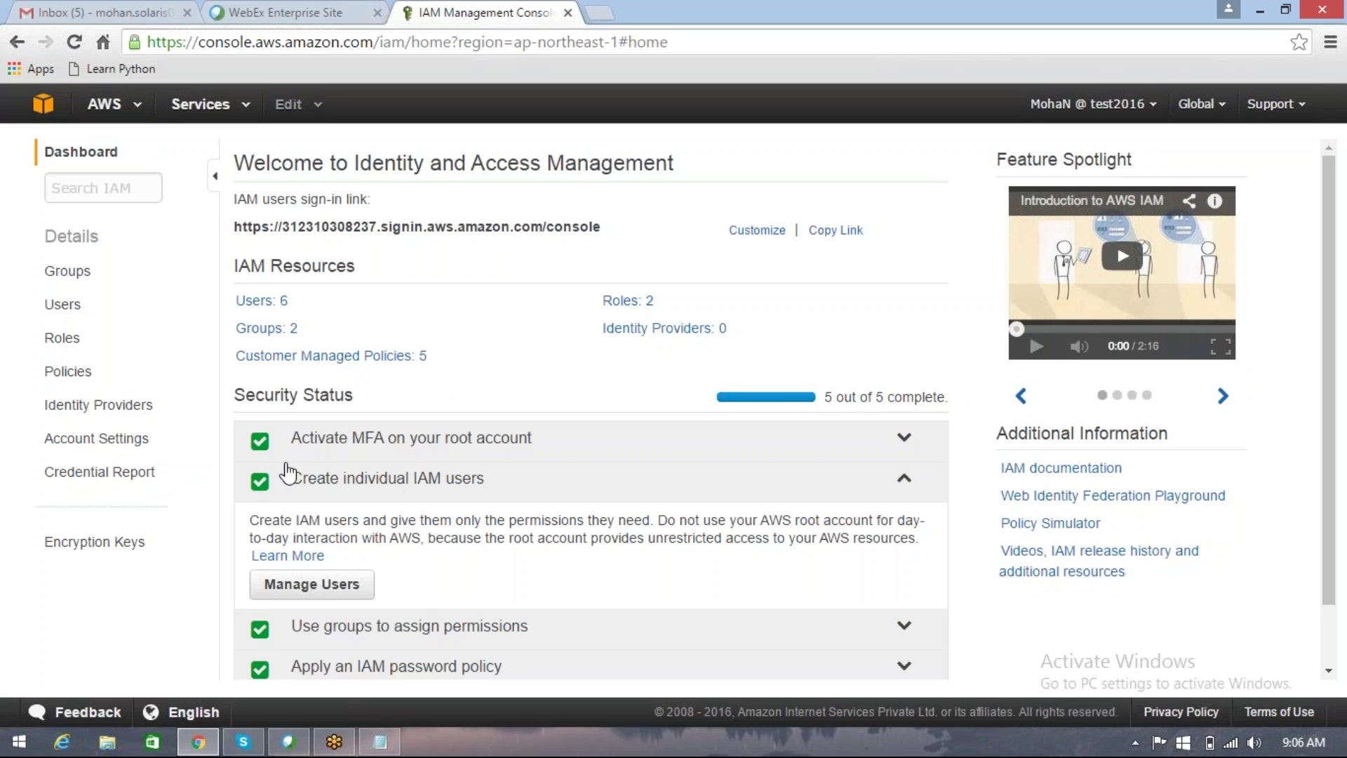
pyautogui.click(901, 481)
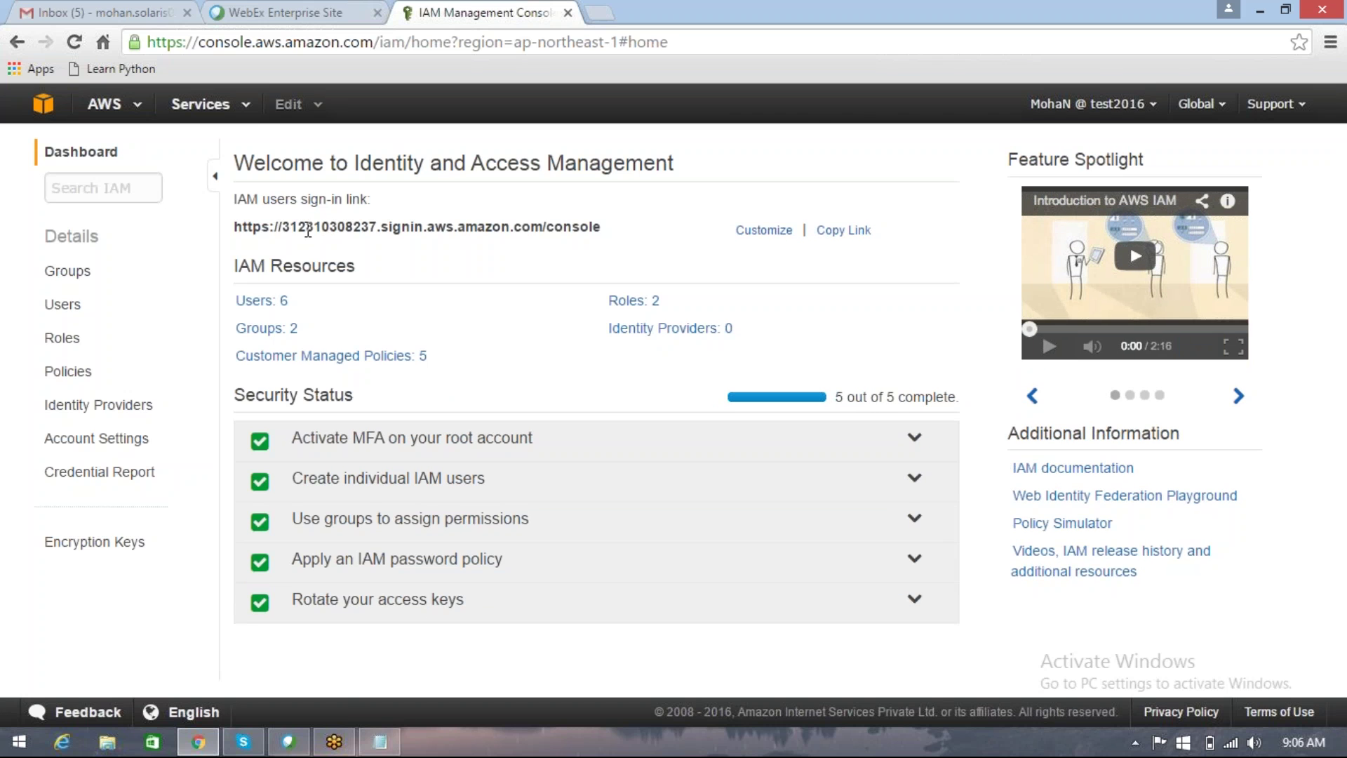
pyautogui.click(308, 229)
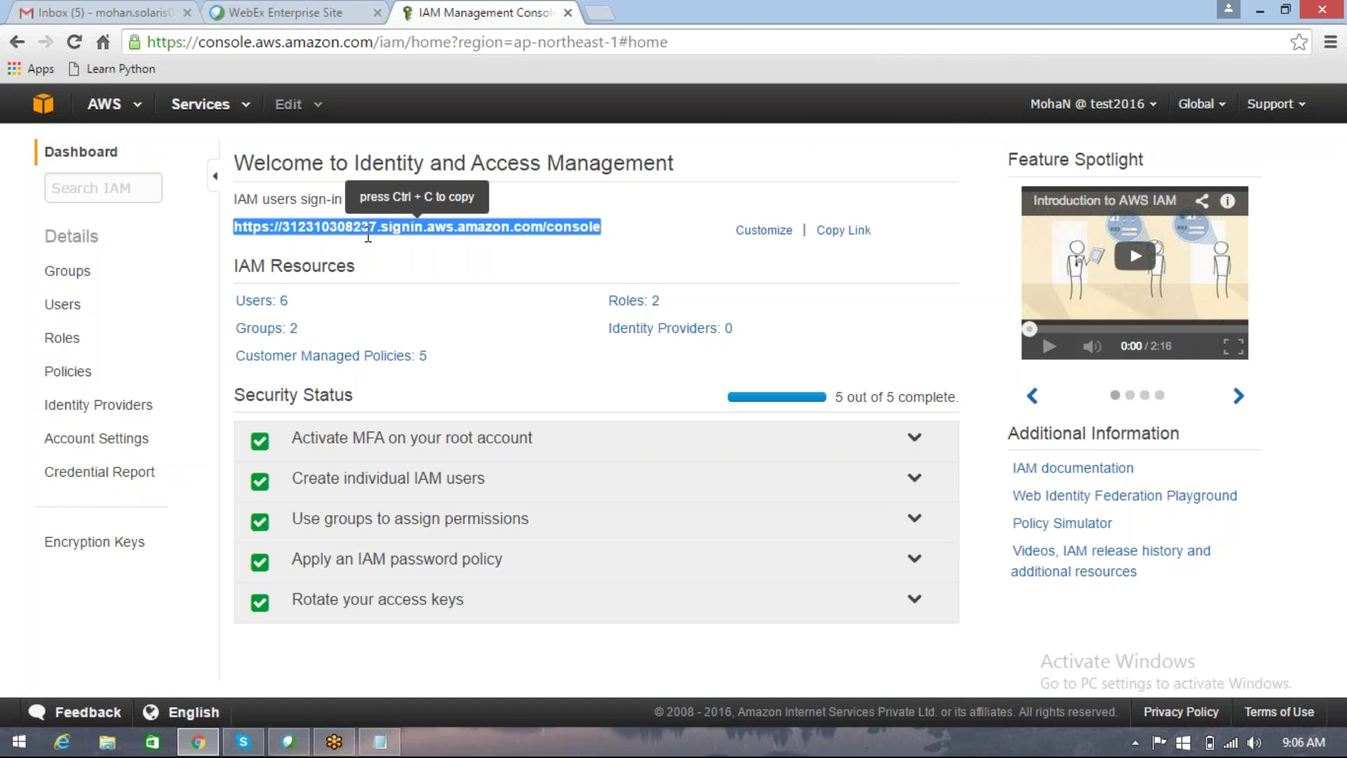
pyautogui.click(634, 221)
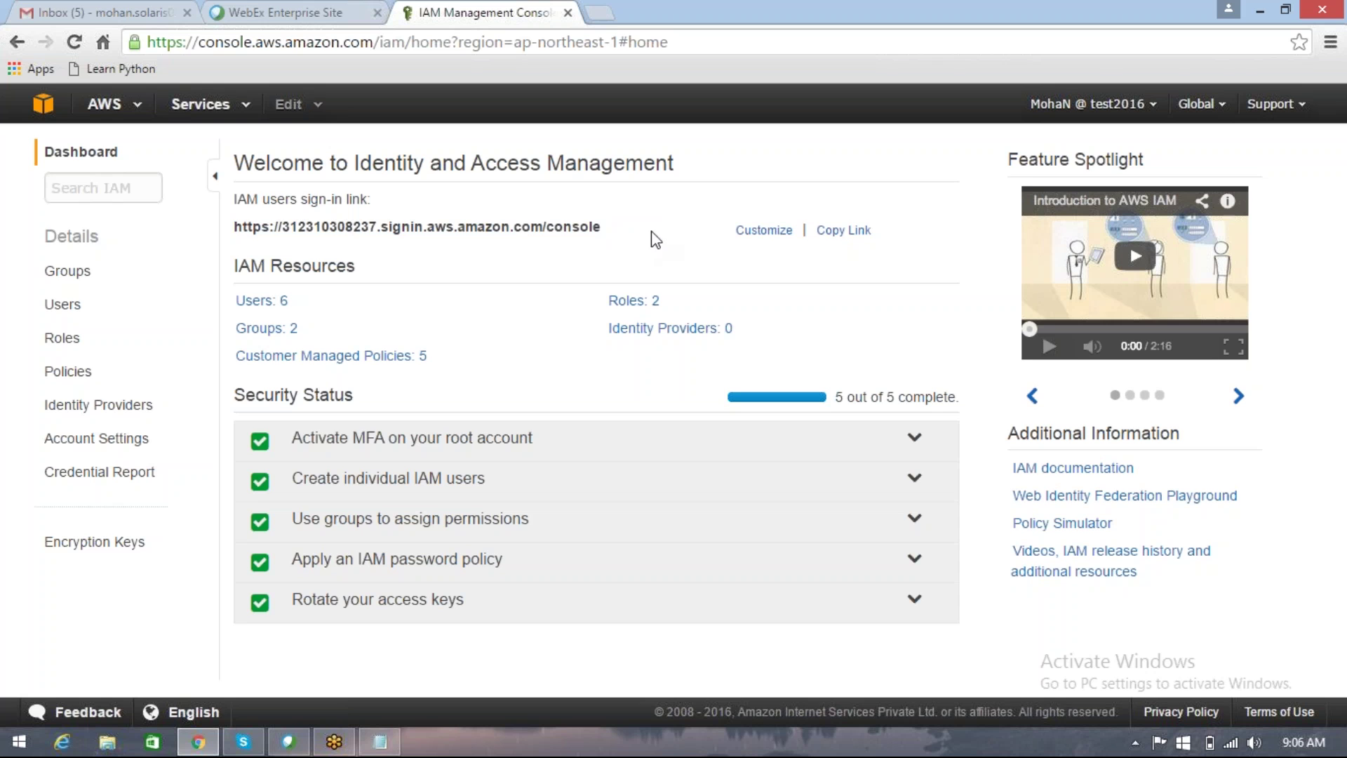
# Step: Recreate the account alias test2016 and copy the updated IAM users sign-in link
pyautogui.click(748, 232)
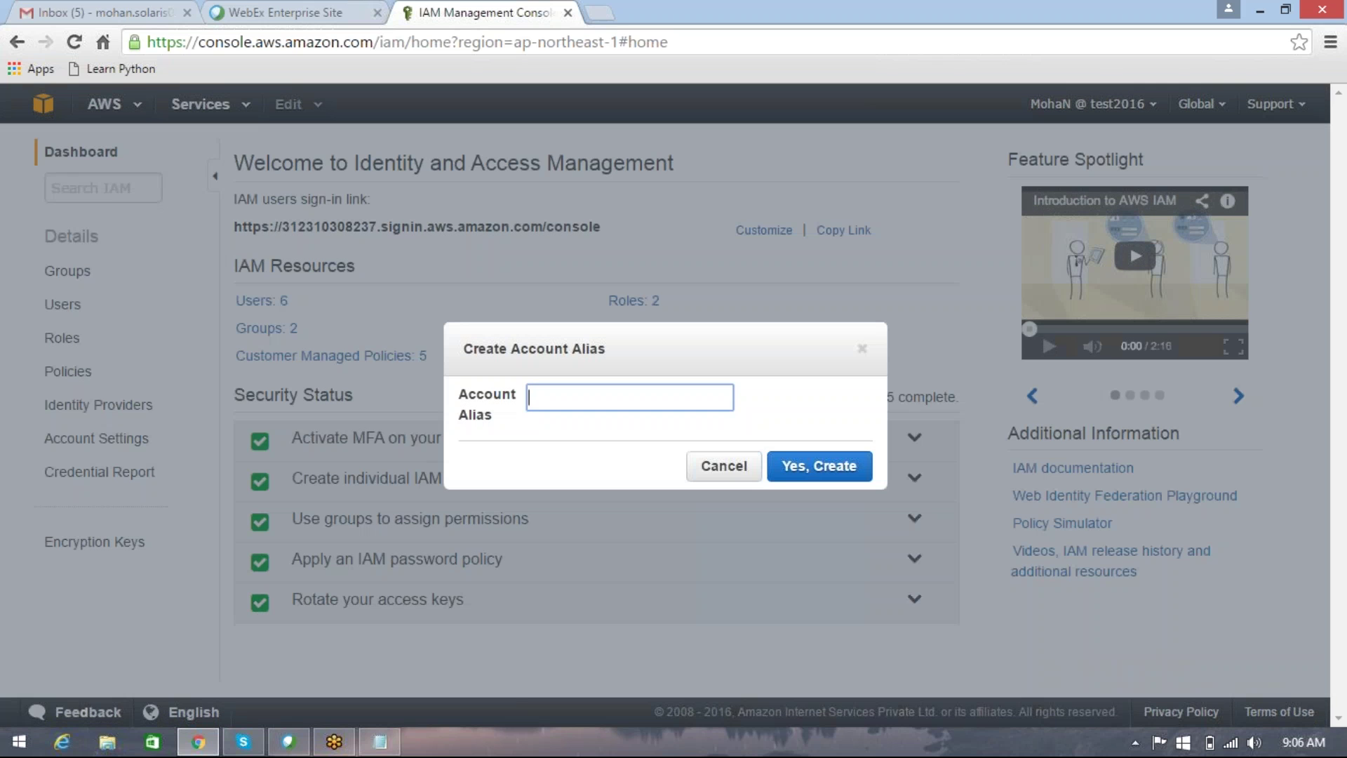
pyautogui.write('test2016')
pyautogui.click(816, 467)
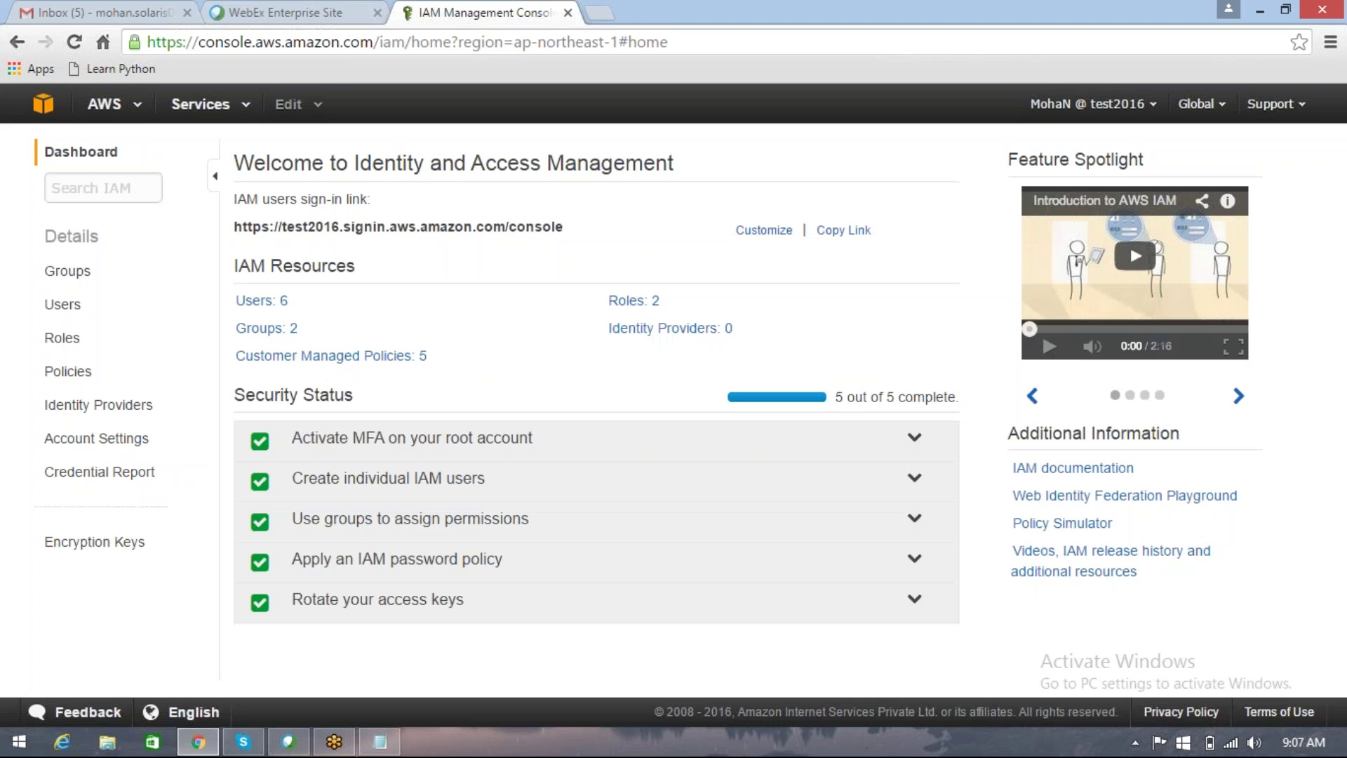
pyautogui.click(542, 228)
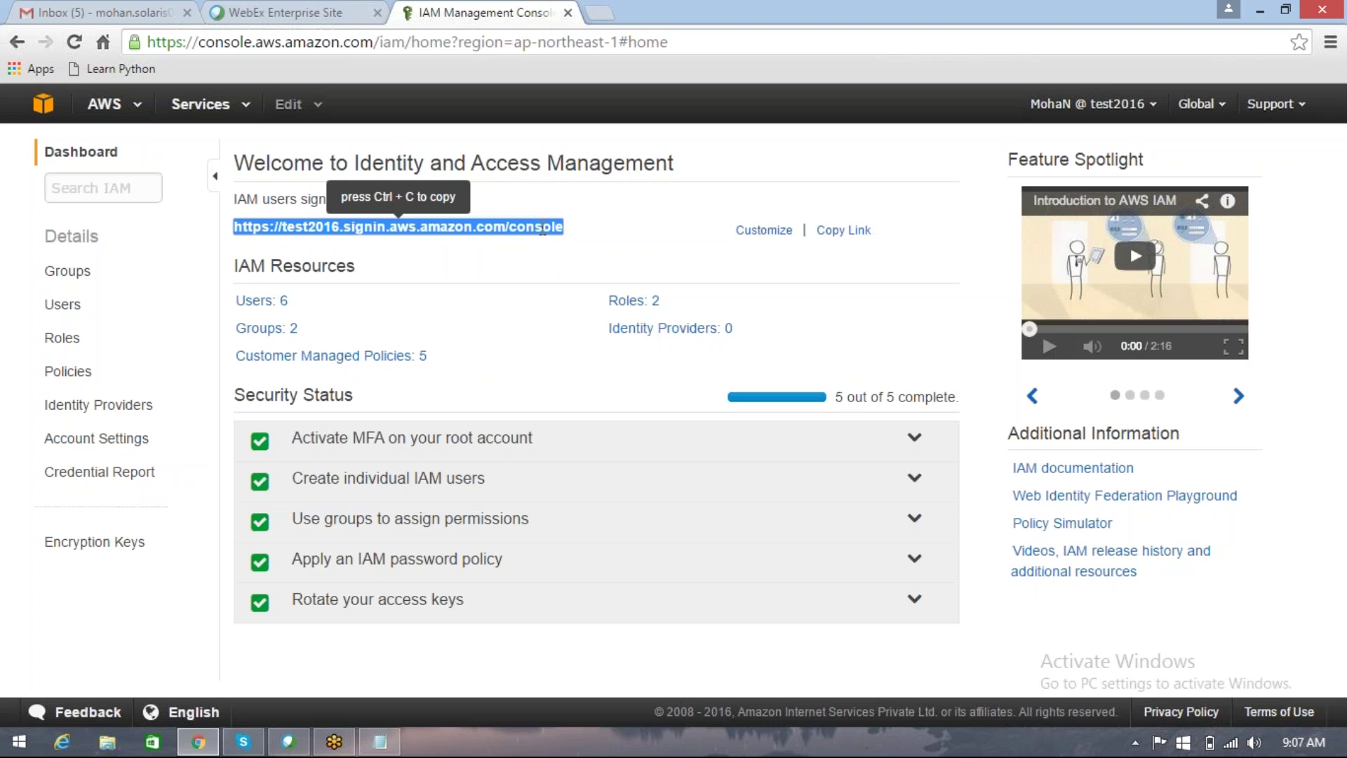
pyautogui.hotkey('ctrl', 'c')
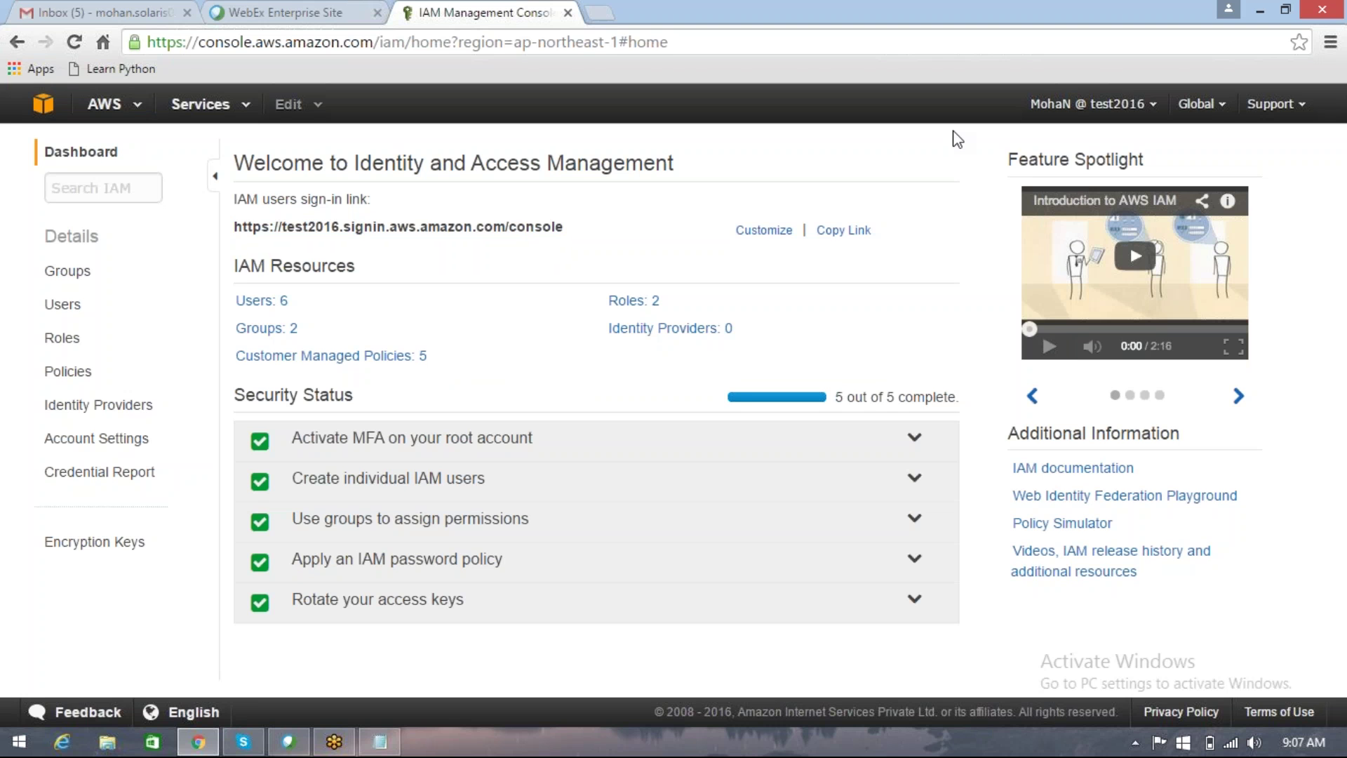
# Step: Glance at the account dropdown, then open the Users: 6 list under IAM Resources
pyautogui.click(1129, 114)
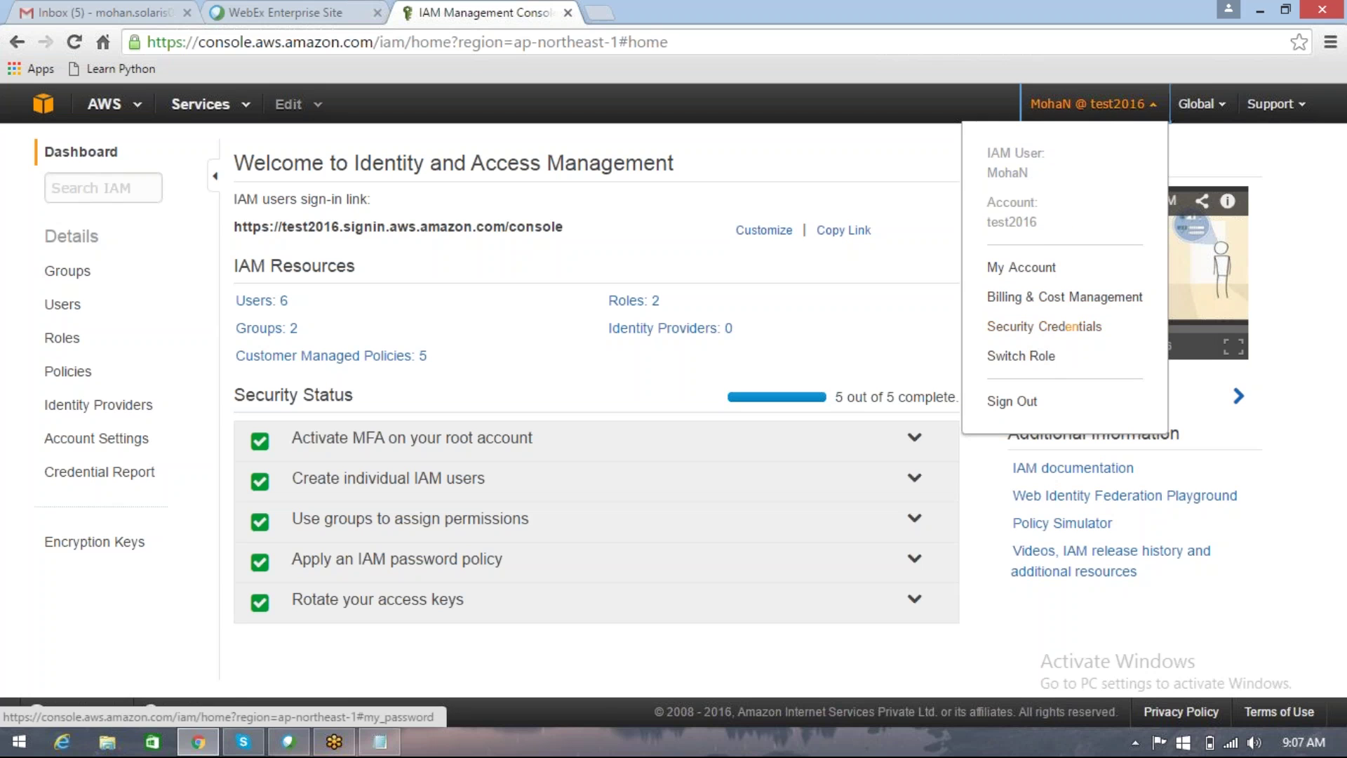
pyautogui.click(899, 127)
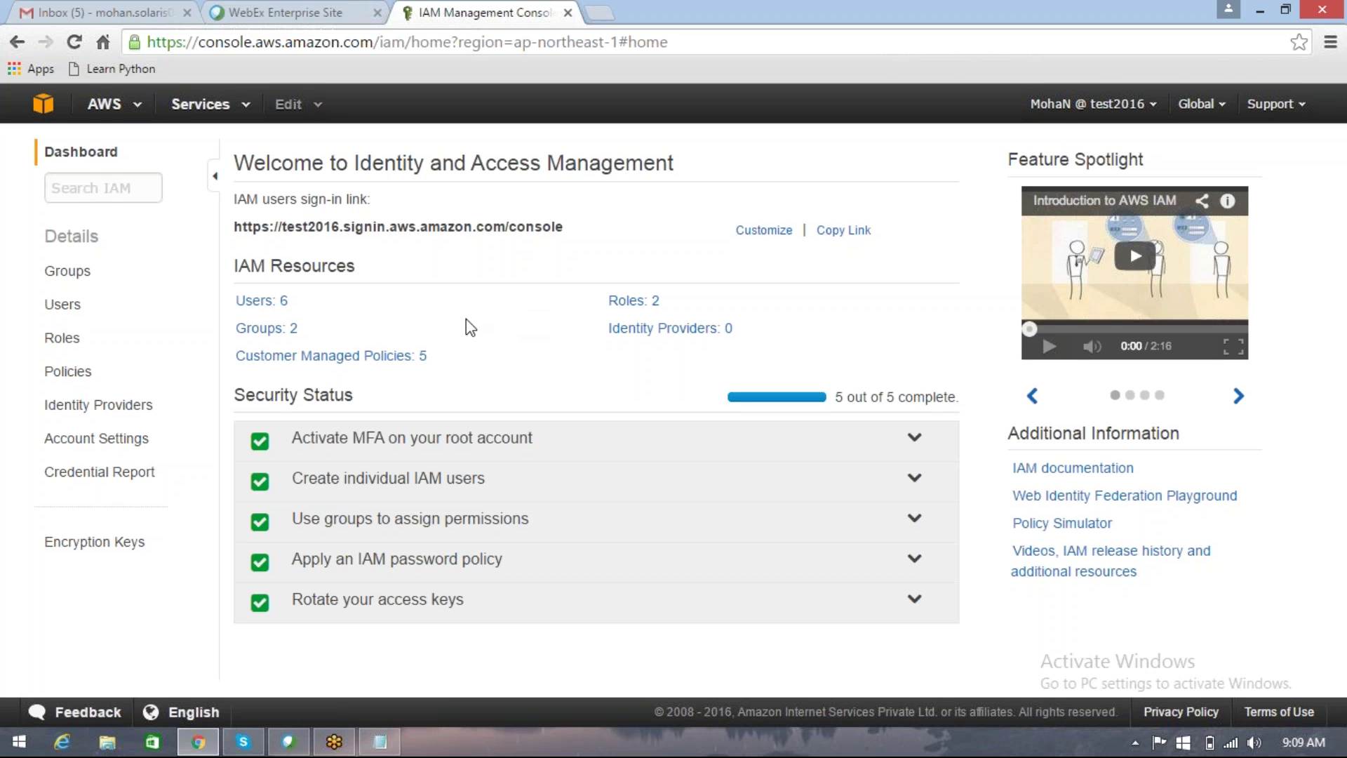
pyautogui.click(248, 301)
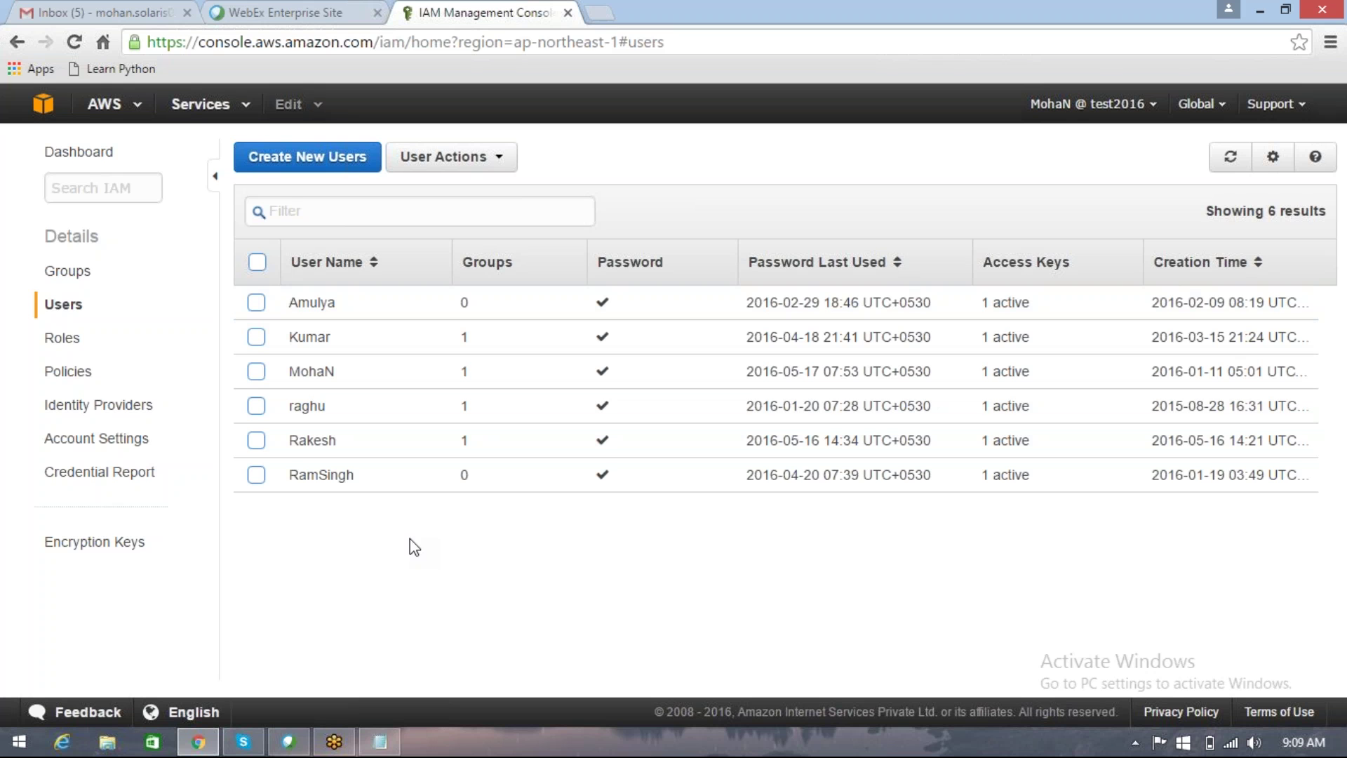
# Step: In Create New Users, enter two user names, leaving access key generation on for each
pyautogui.click(351, 174)
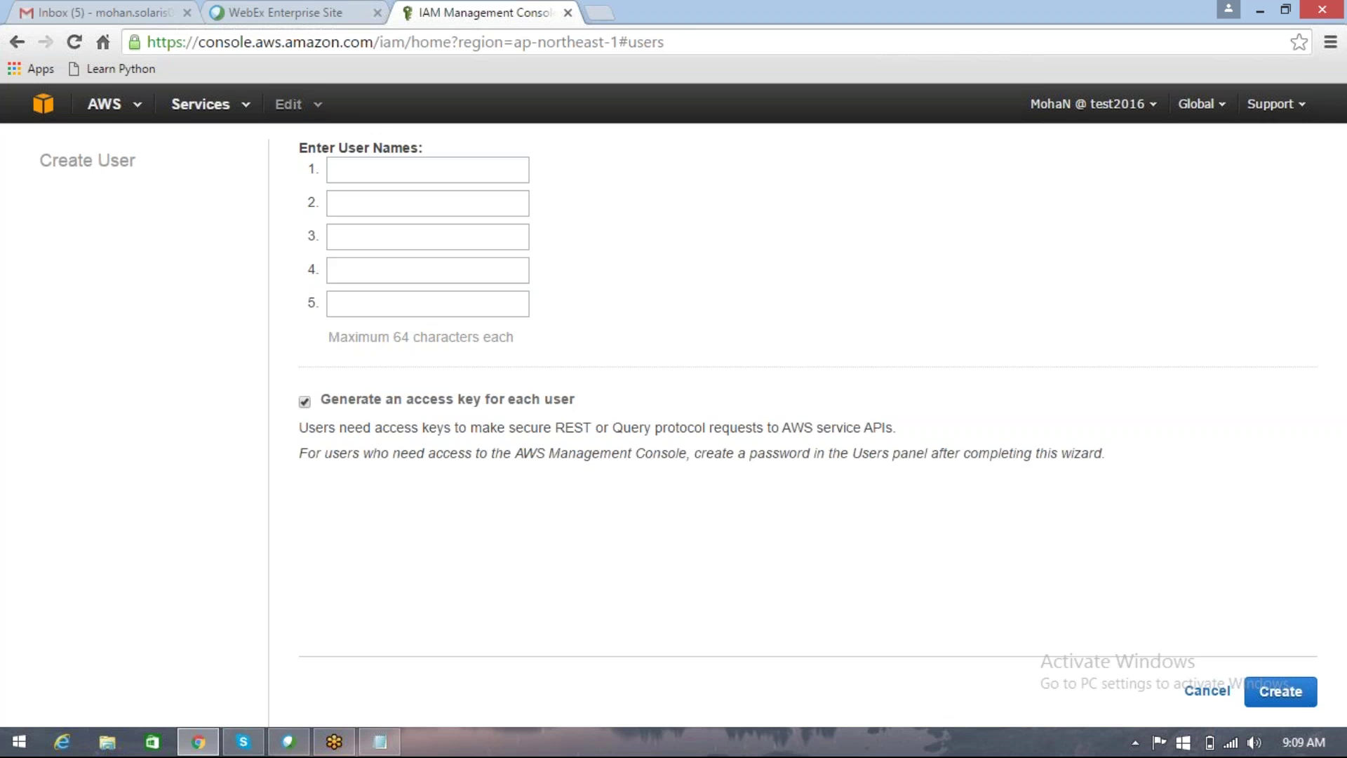
pyautogui.click(427, 170)
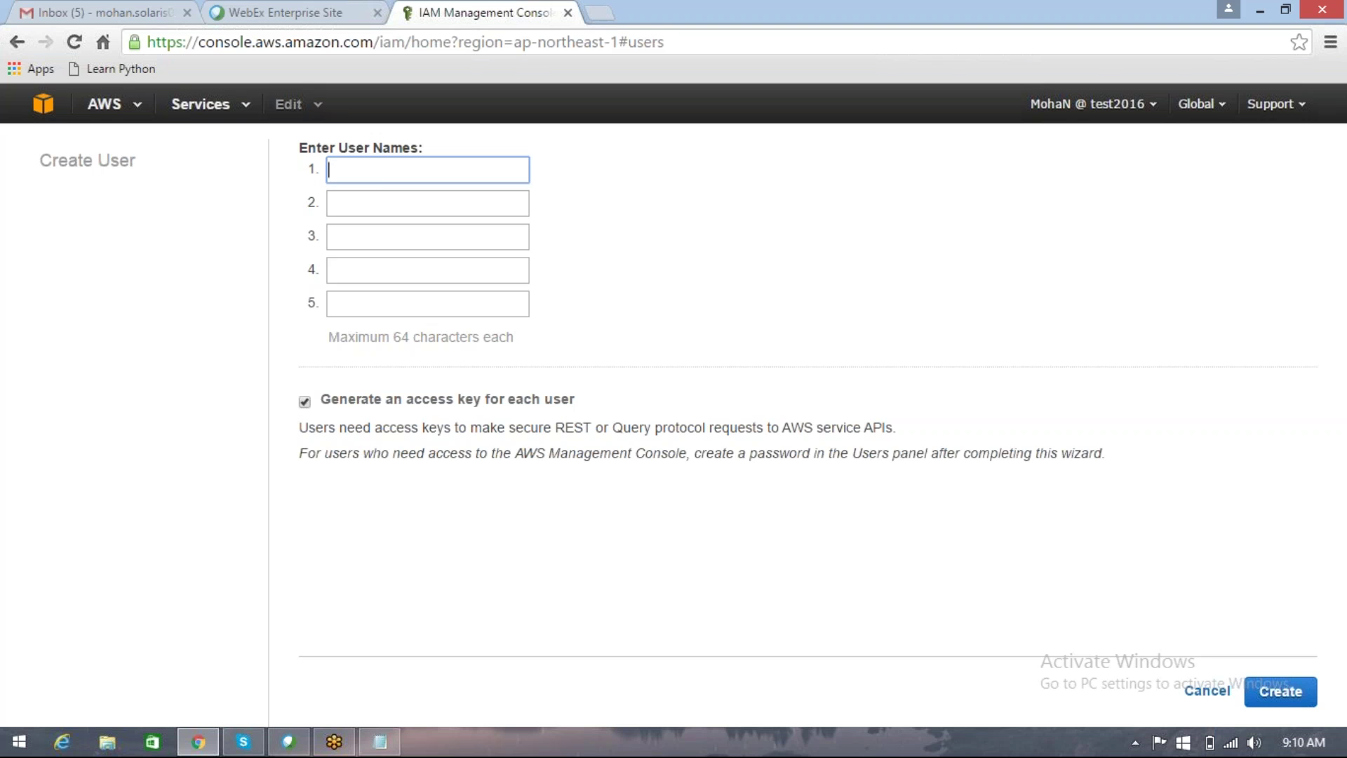
pyautogui.write('Laura')
pyautogui.press('Tab')
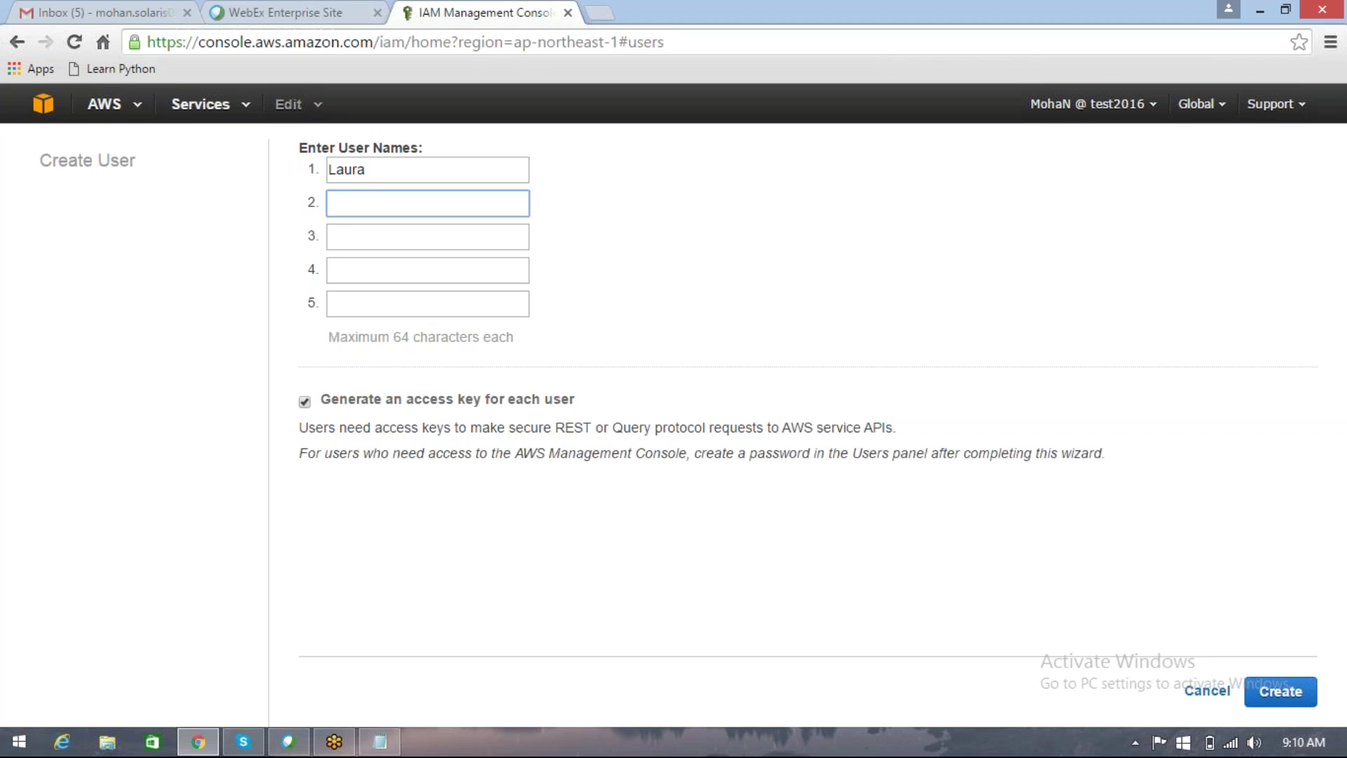
pyautogui.write('Max')
# Step: Create both users, then reveal, select and hide their access key IDs and secret keys
pyautogui.click(1277, 695)
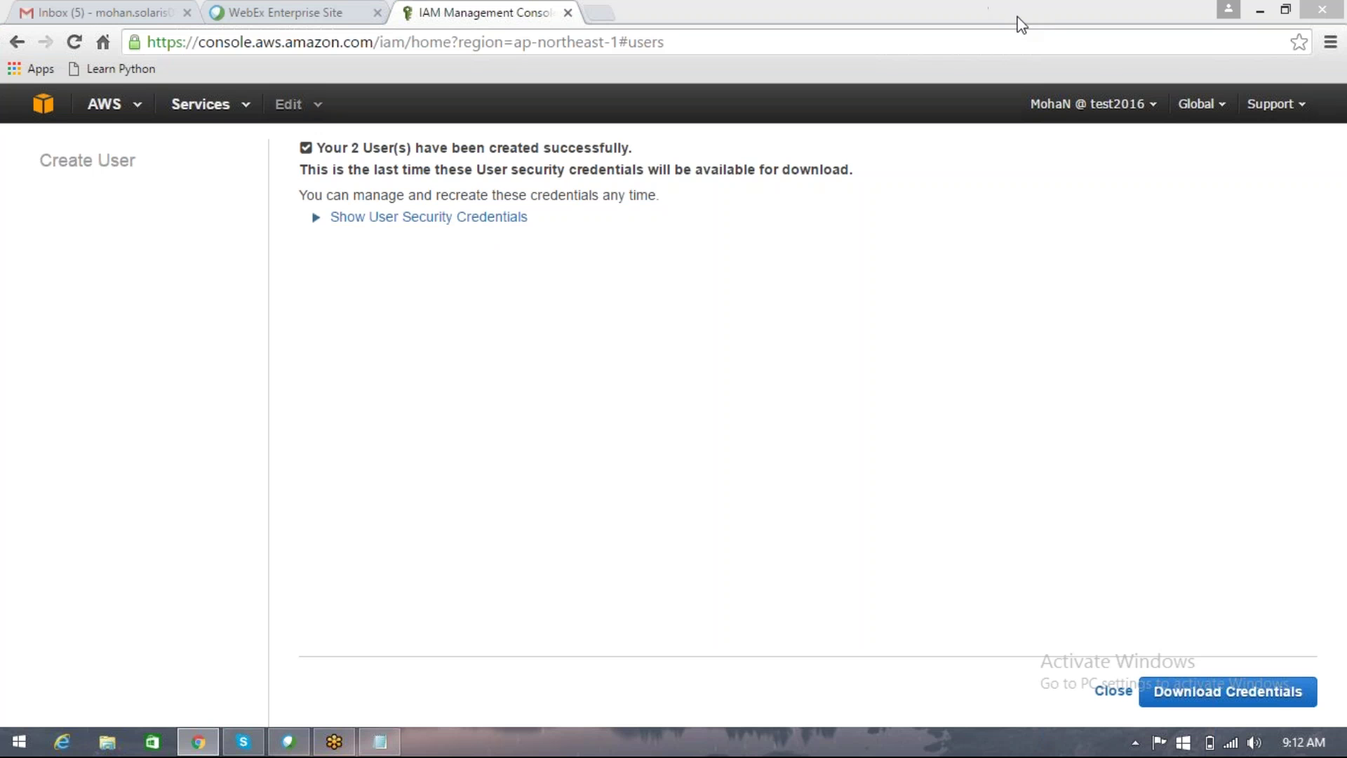
pyautogui.click(911, 205)
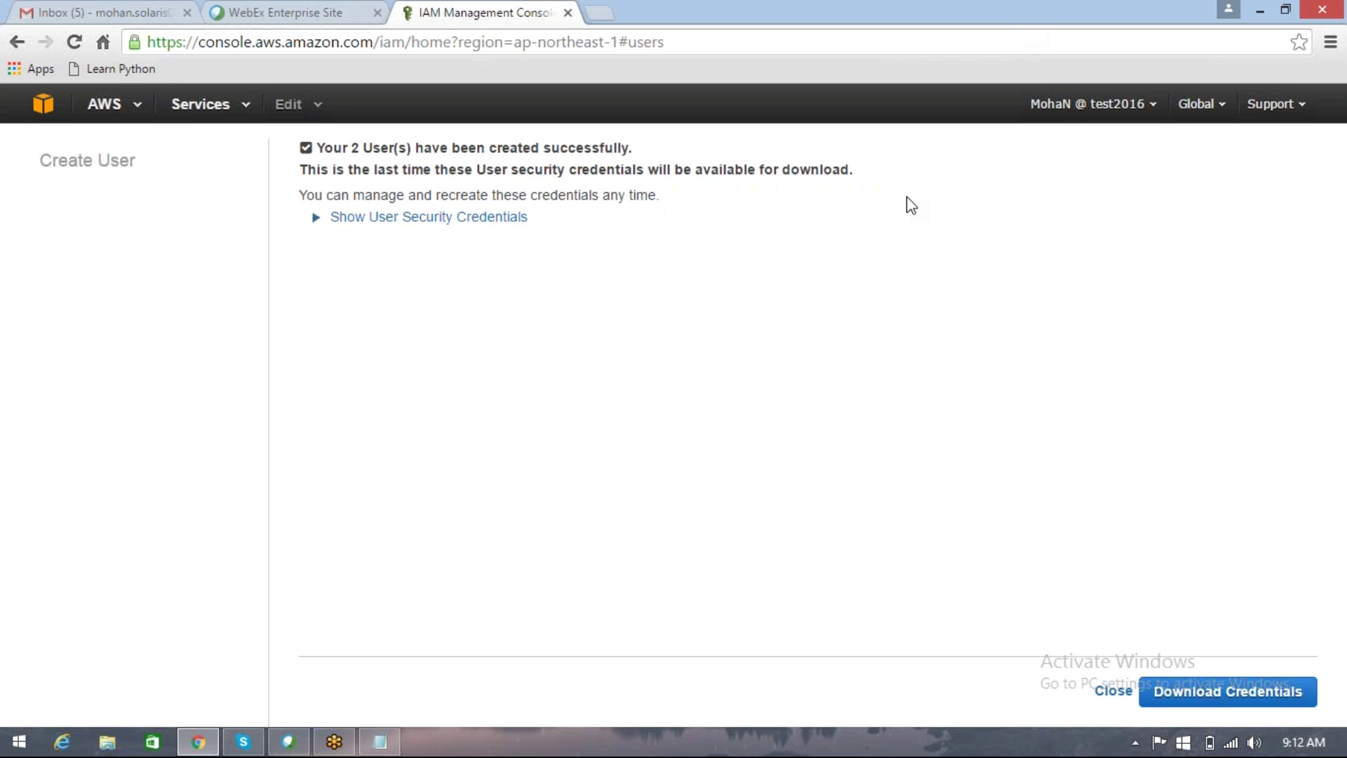
pyautogui.click(425, 223)
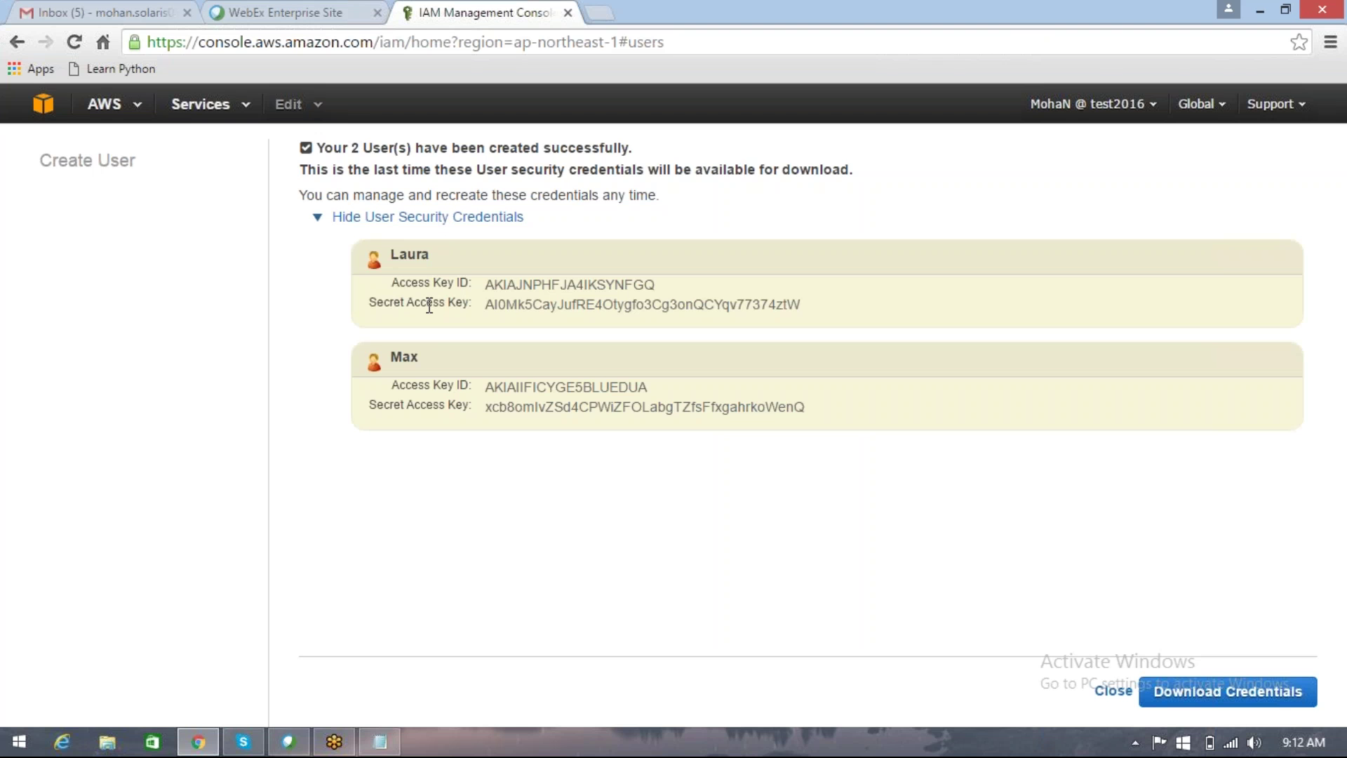
pyautogui.doubleClick(560, 283)
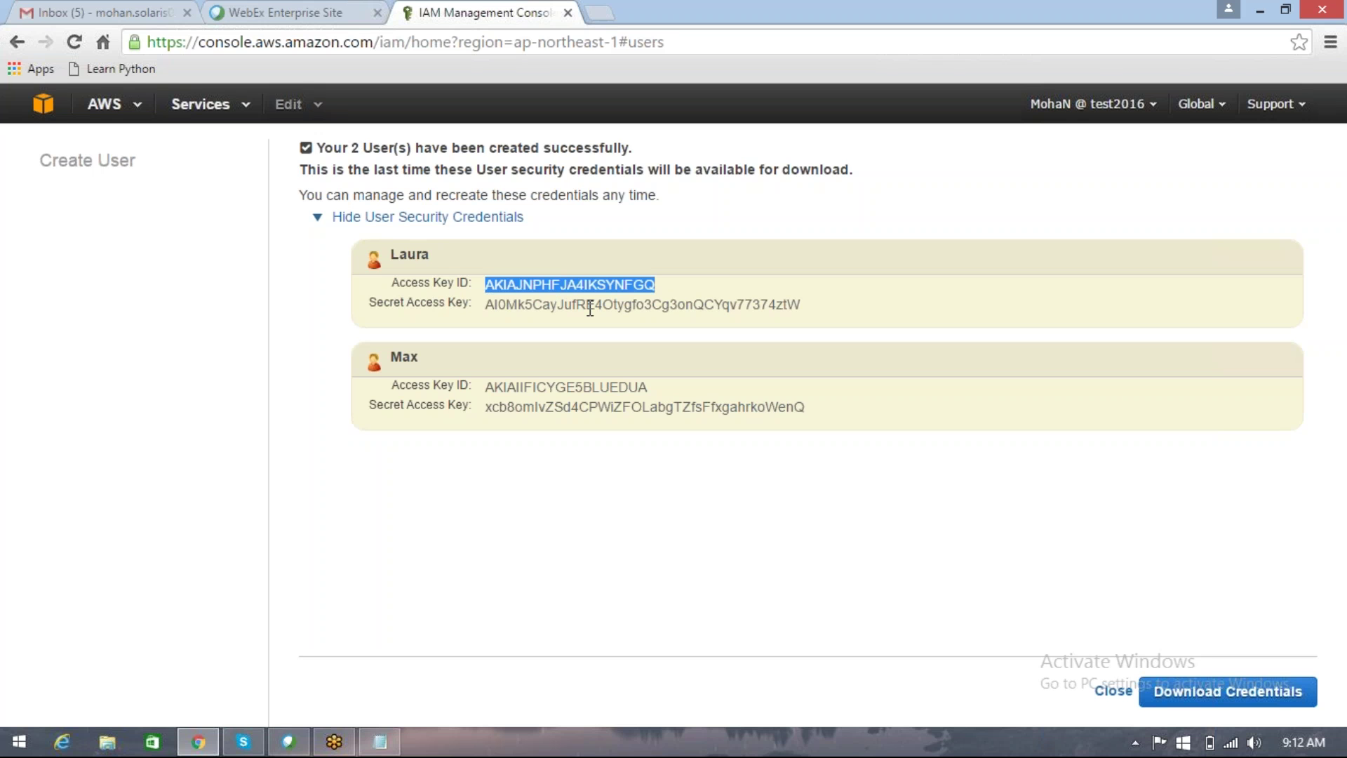
pyautogui.doubleClick(495, 305)
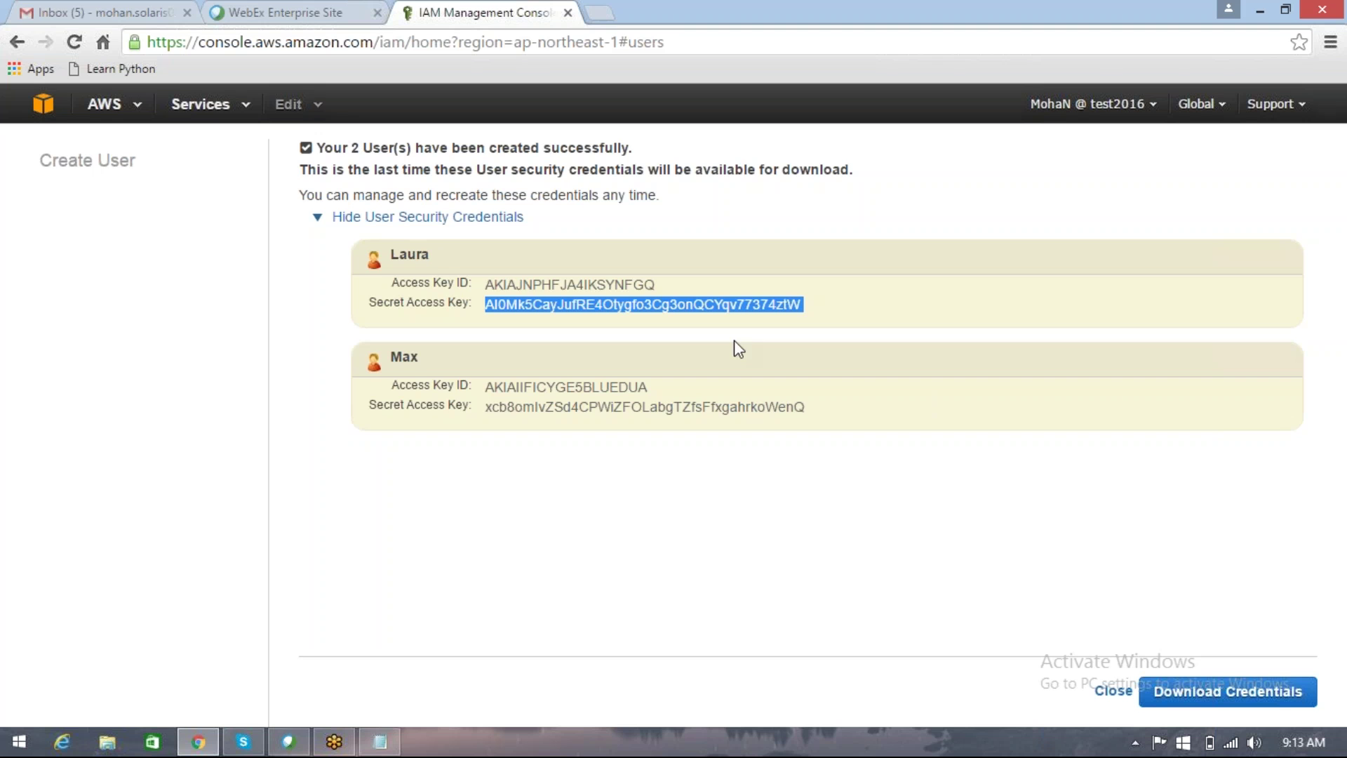
pyautogui.doubleClick(611, 286)
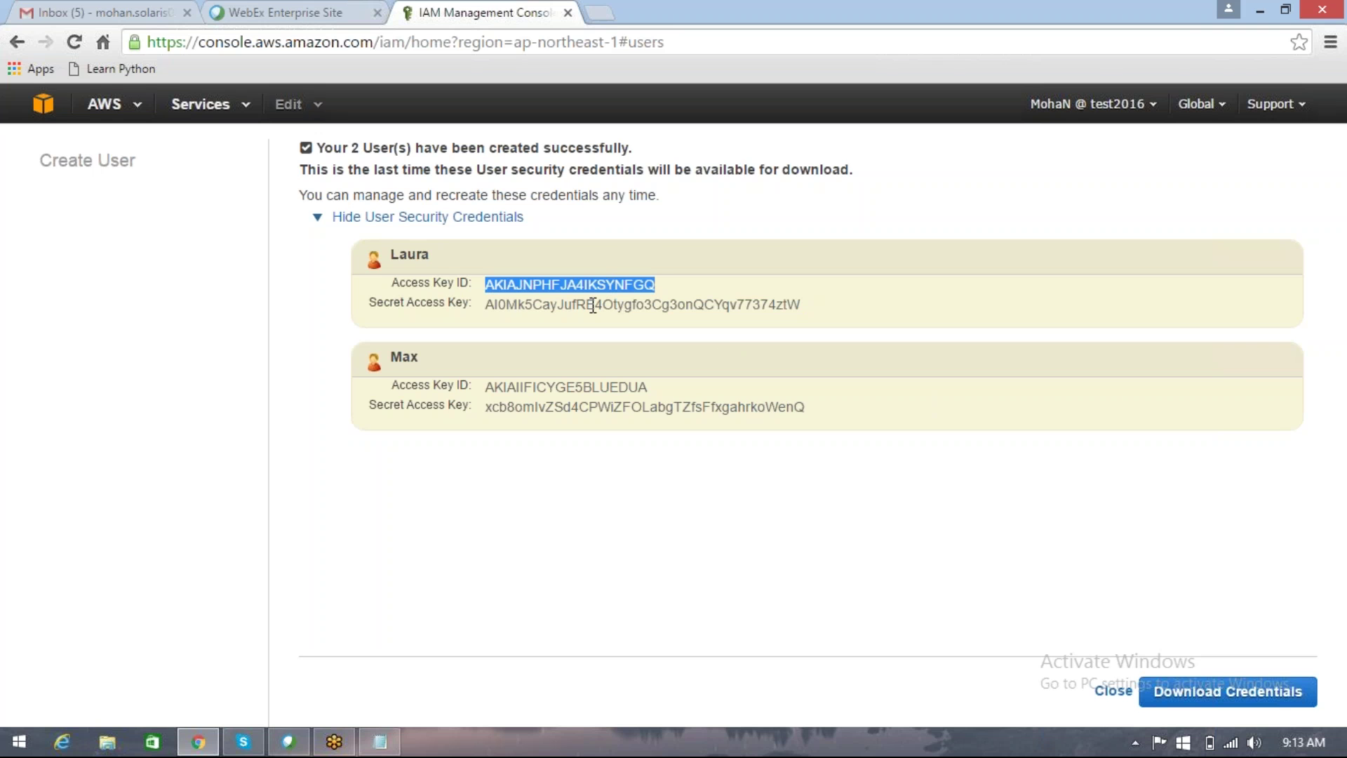
pyautogui.doubleClick(593, 306)
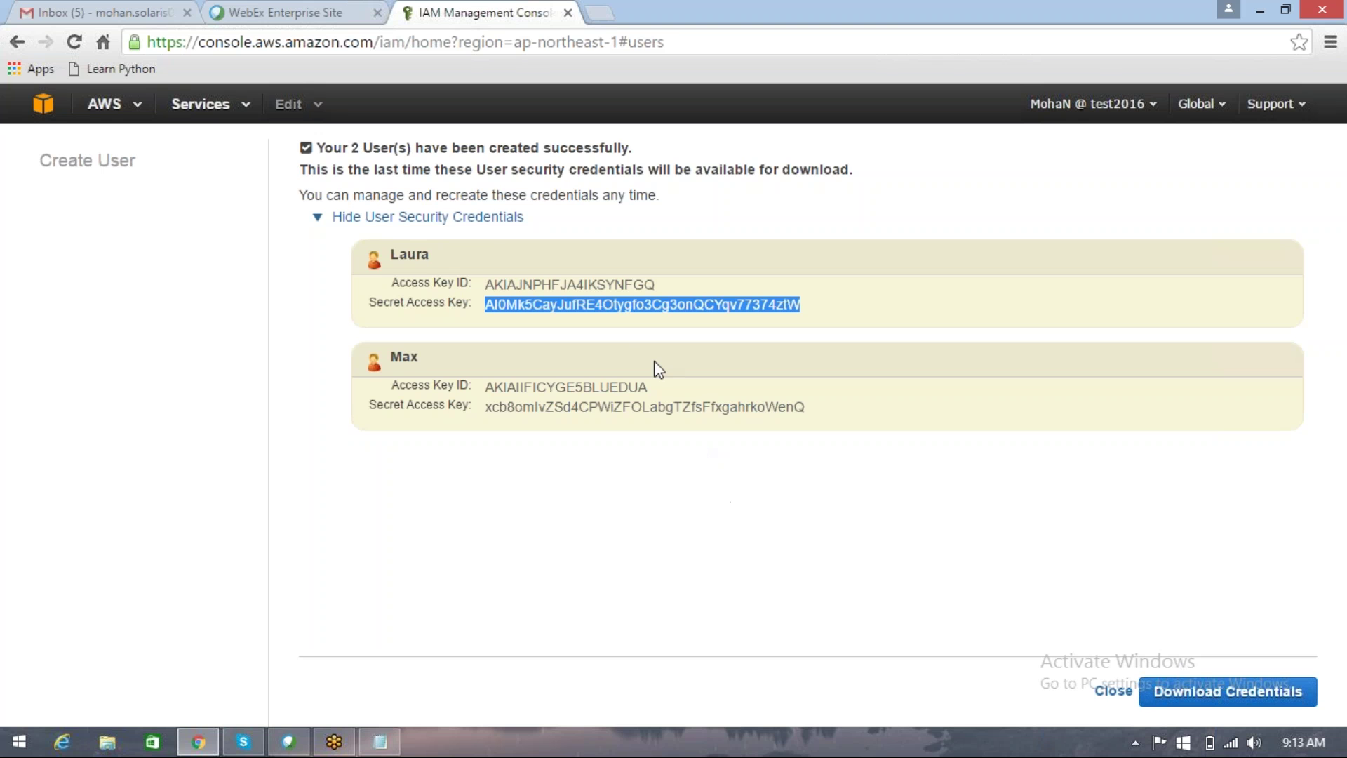
pyautogui.click(492, 218)
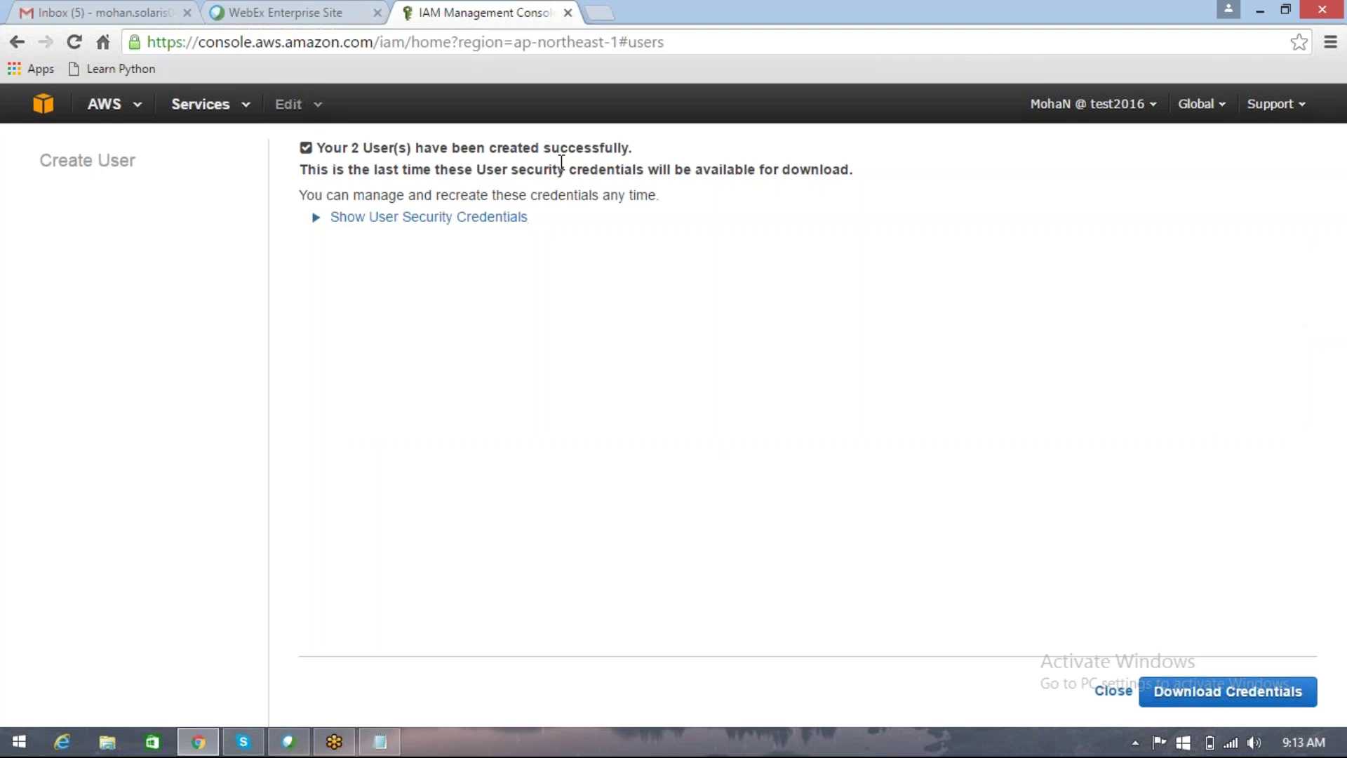
# Step: Close the wizard and confirm leaving without downloading credentials, returning to the 8-user list
pyautogui.click(1115, 694)
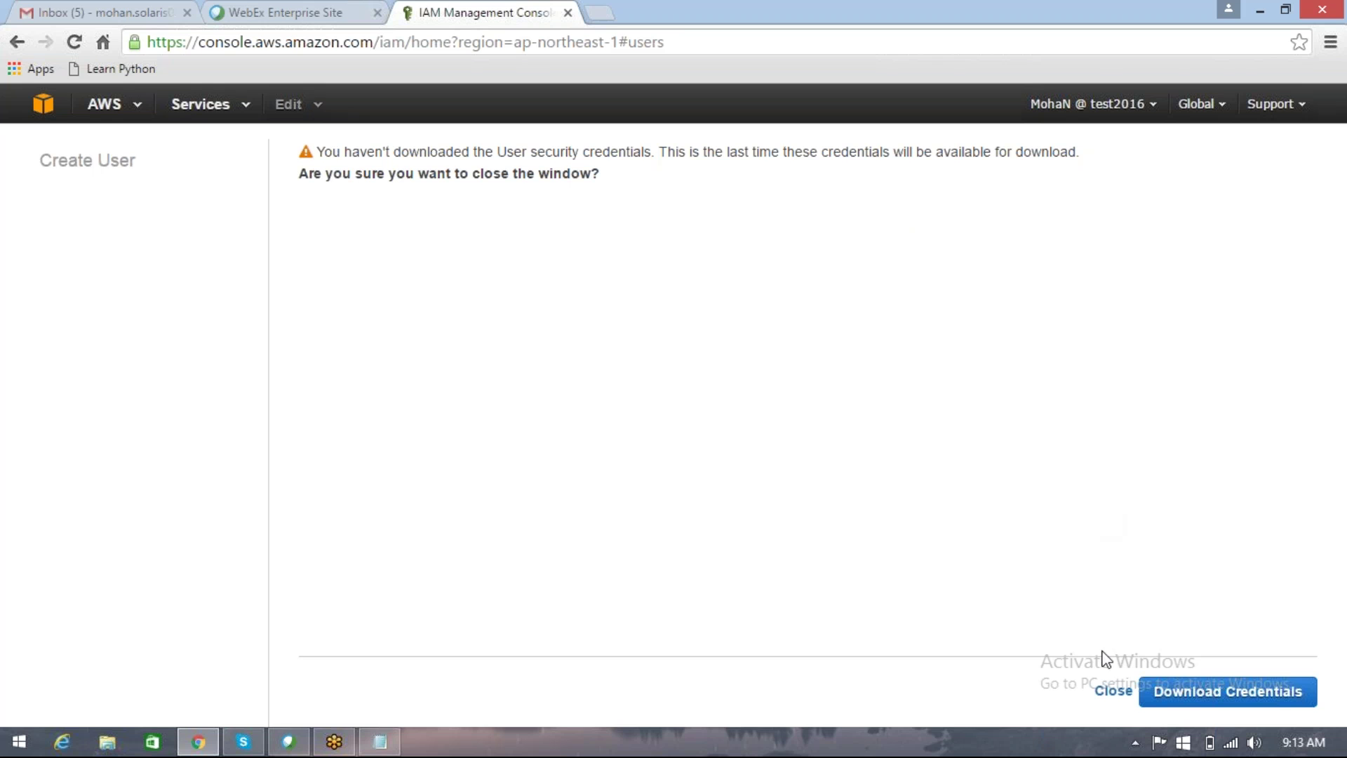
pyautogui.click(1113, 691)
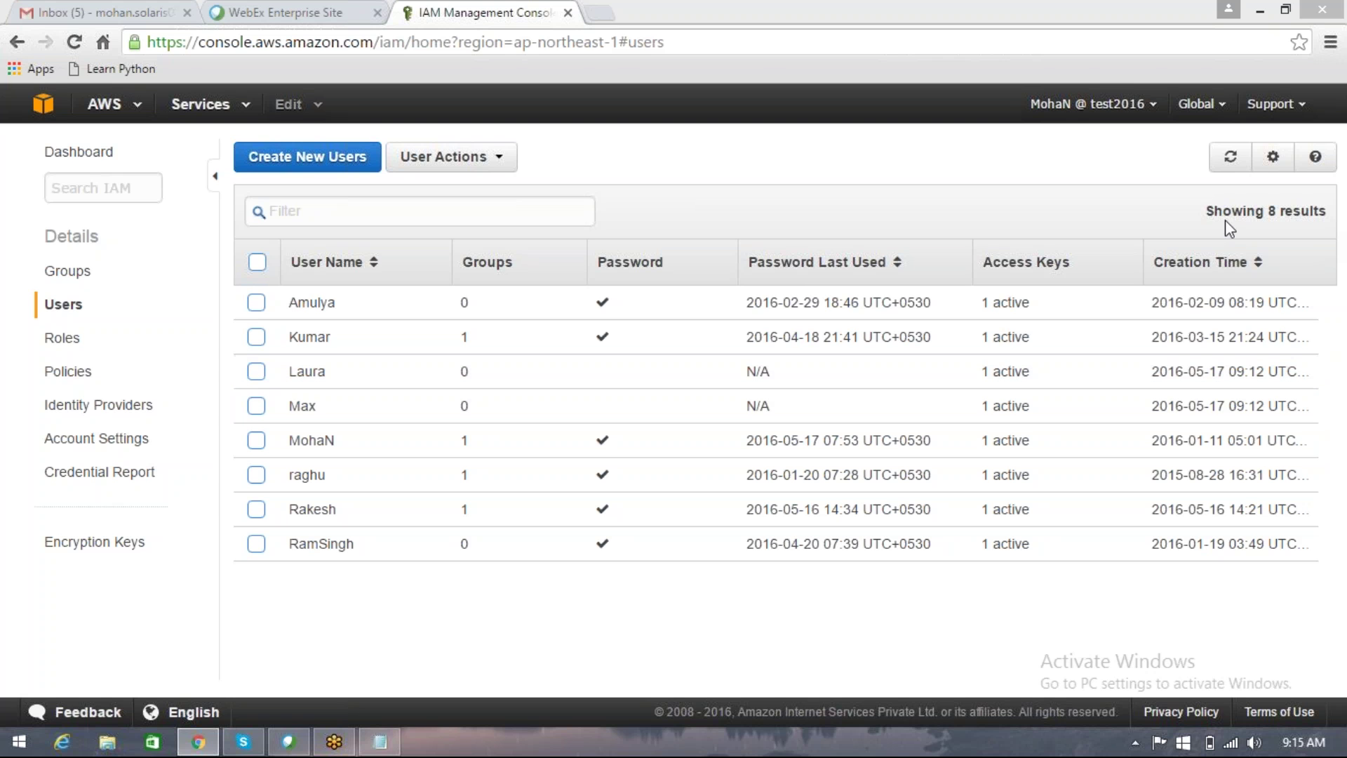
pyautogui.click(1140, 175)
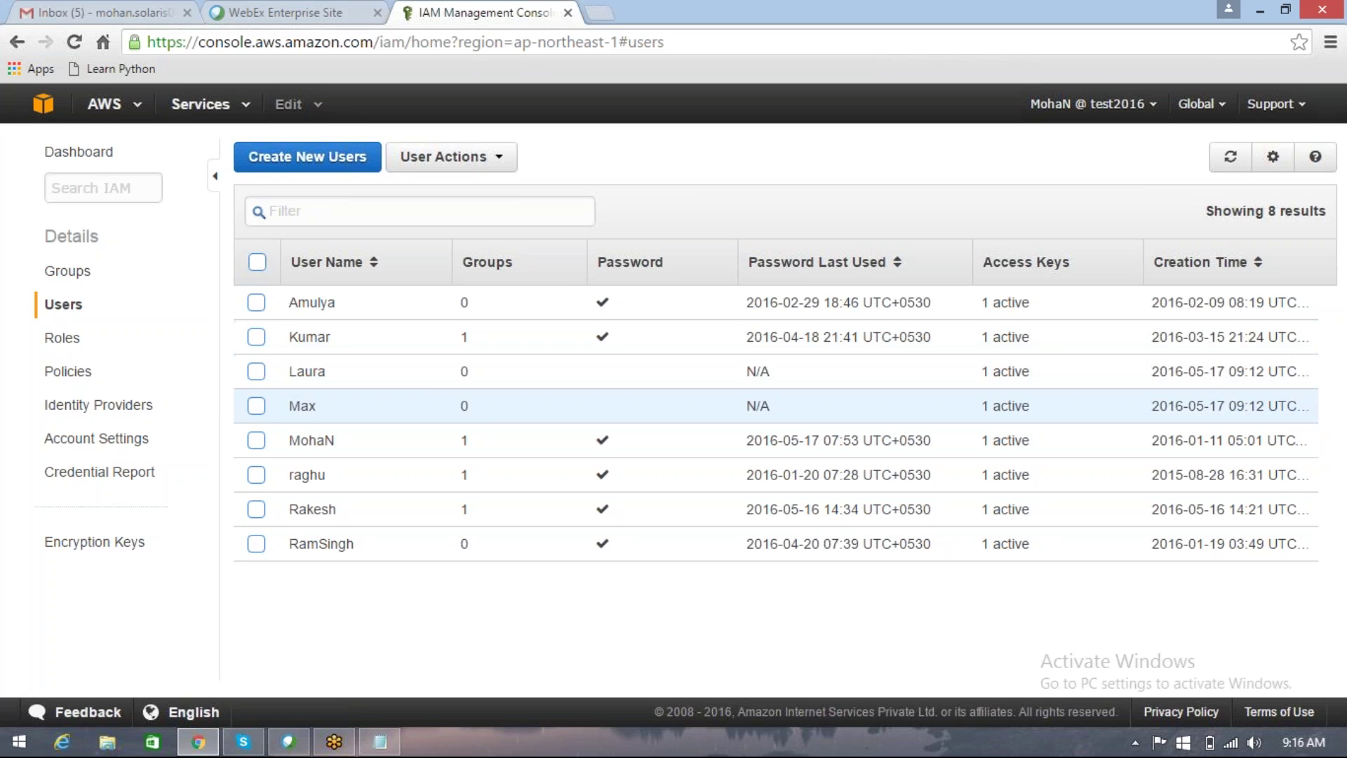
pyautogui.click(308, 406)
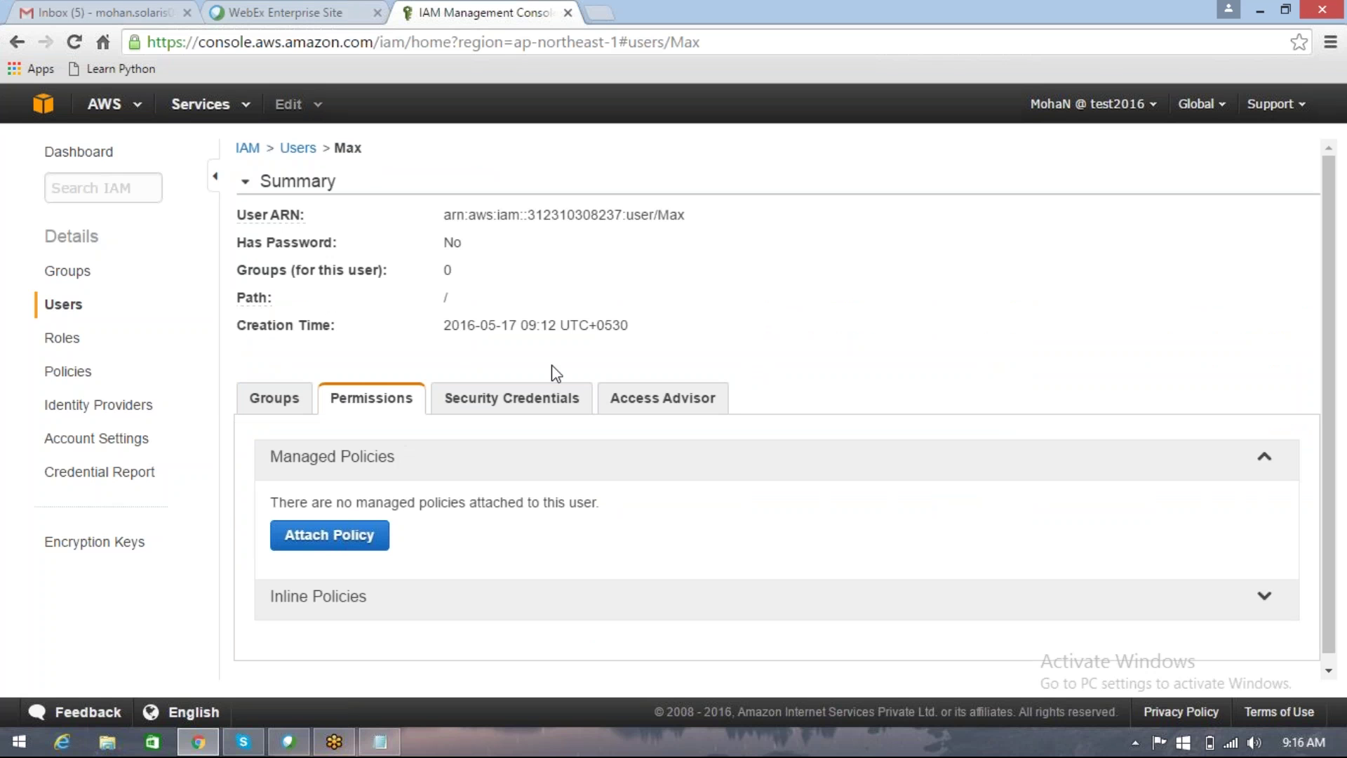
pyautogui.click(552, 395)
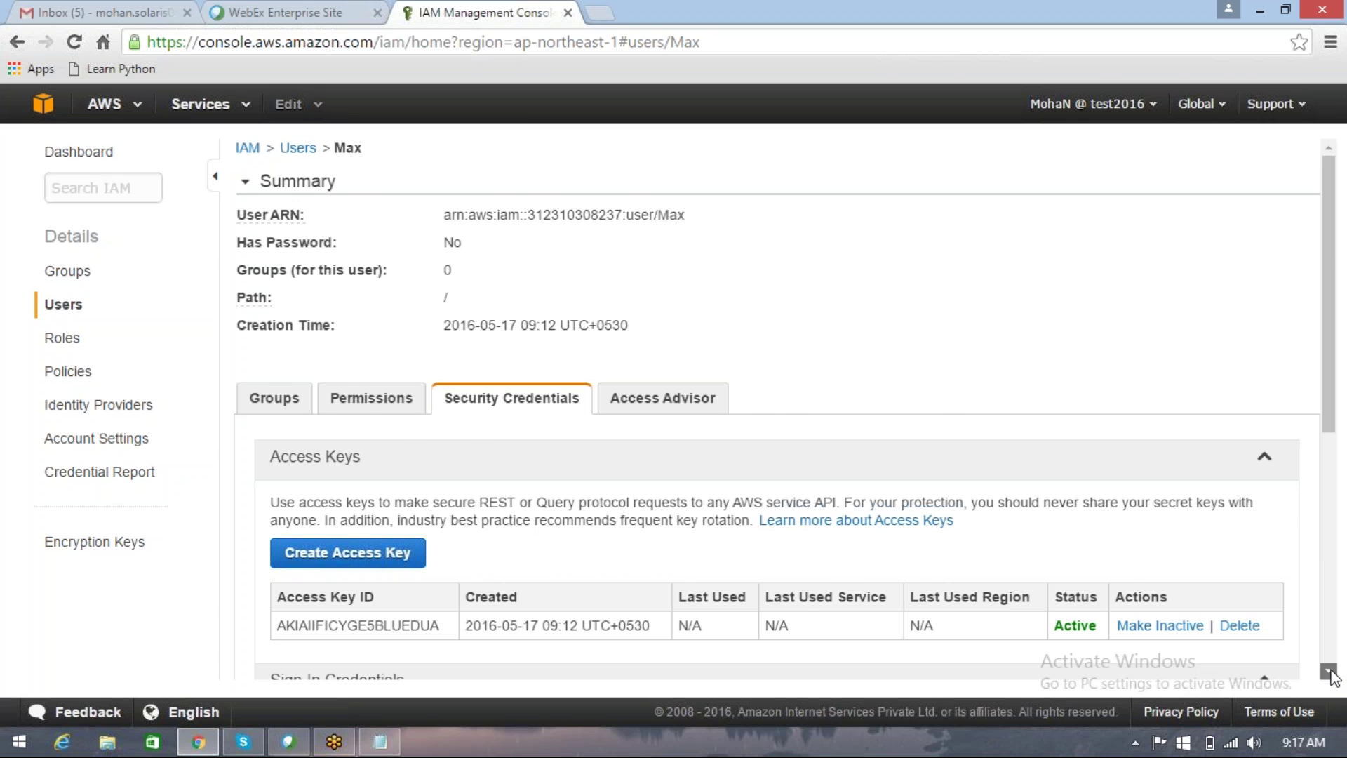
pyautogui.scroll(-3, 1331, 676)
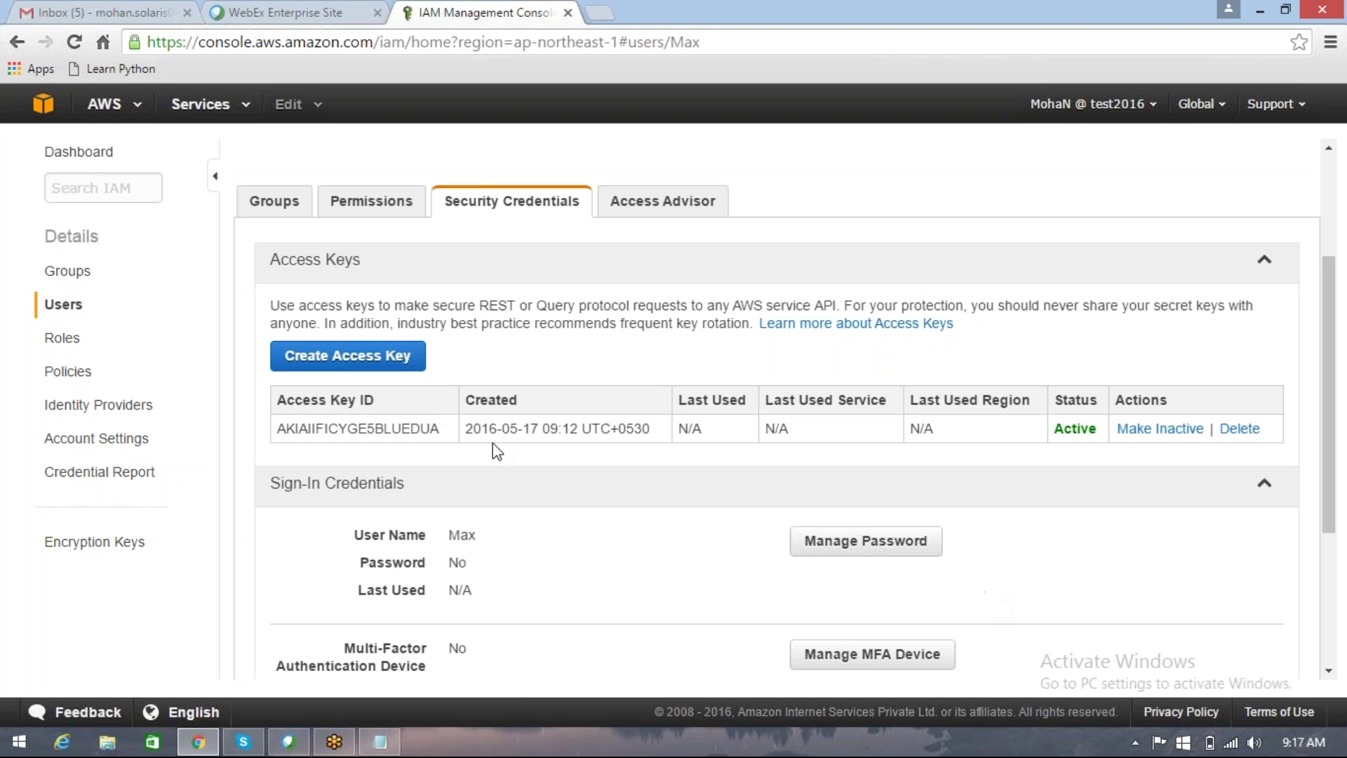
pyautogui.doubleClick(401, 428)
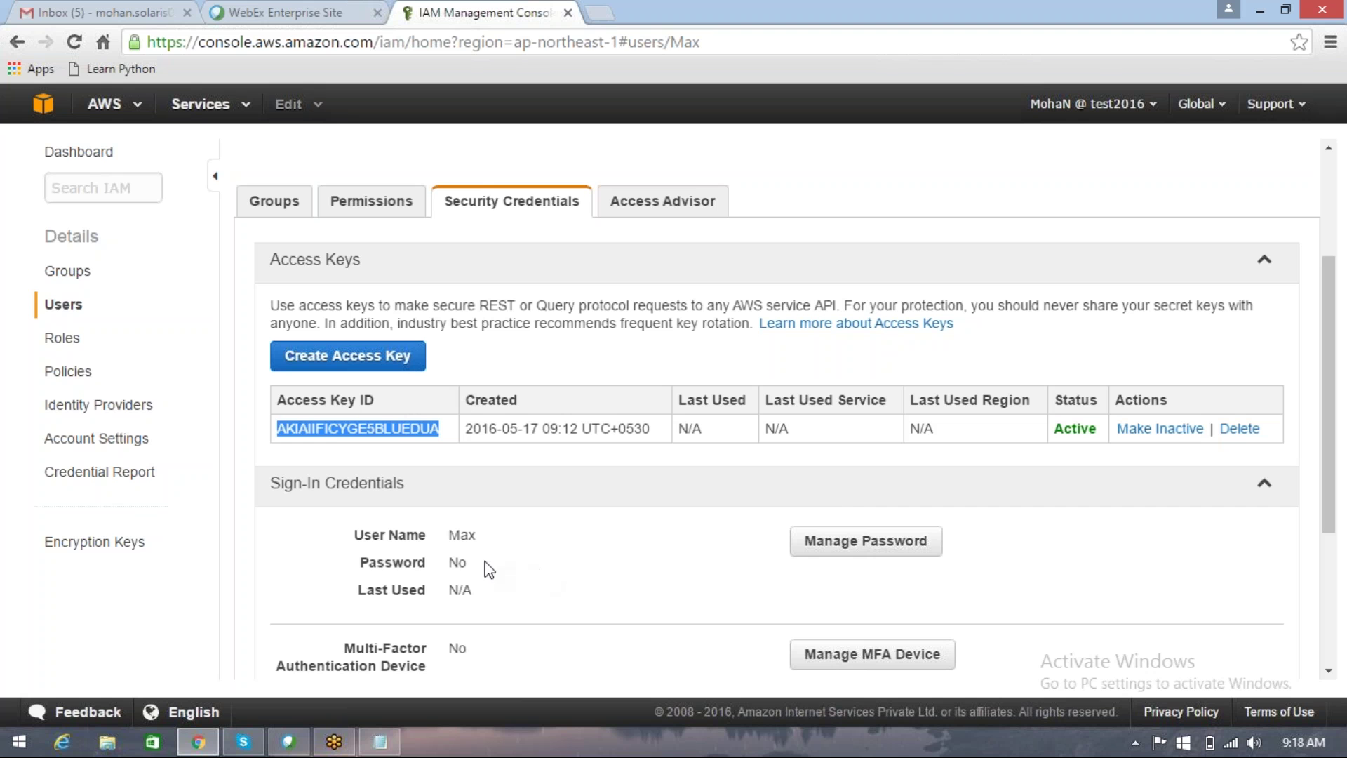
pyautogui.tripleClick(460, 561)
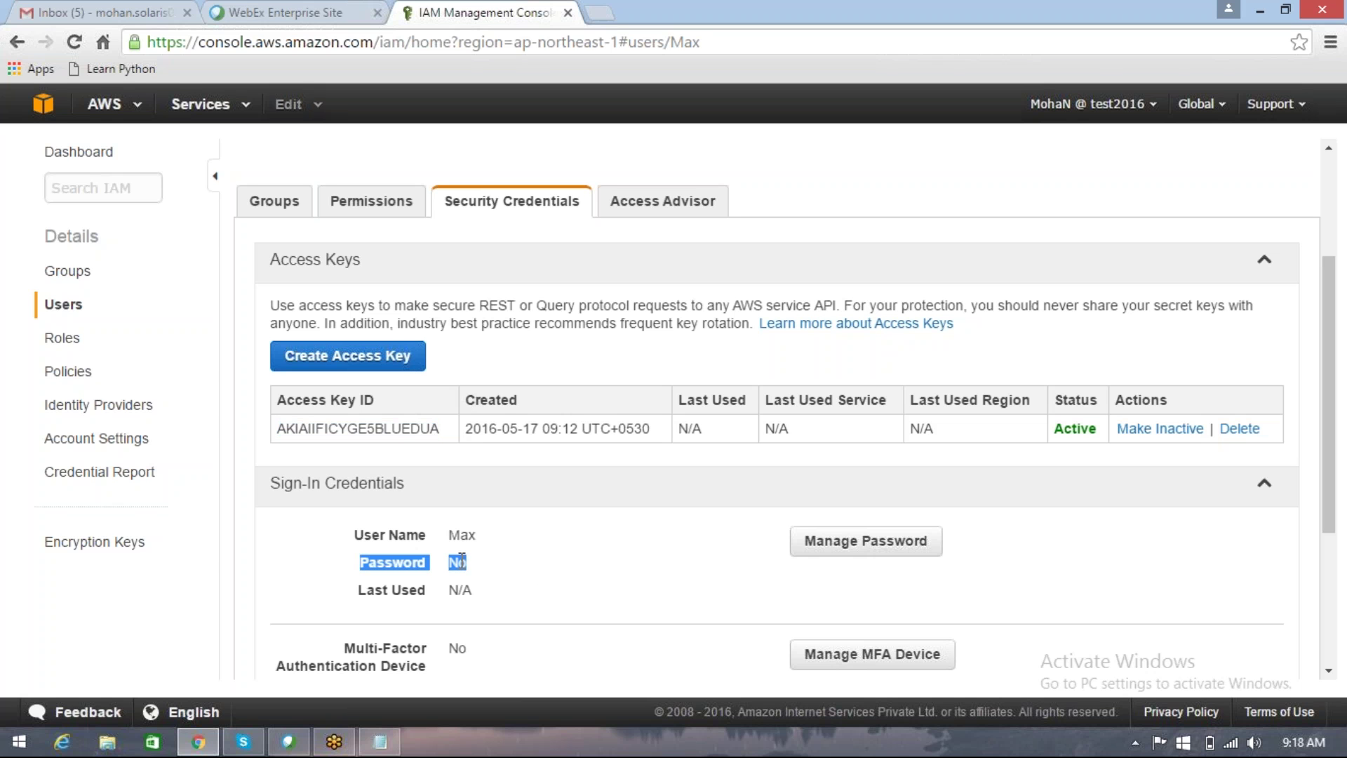
pyautogui.click(485, 570)
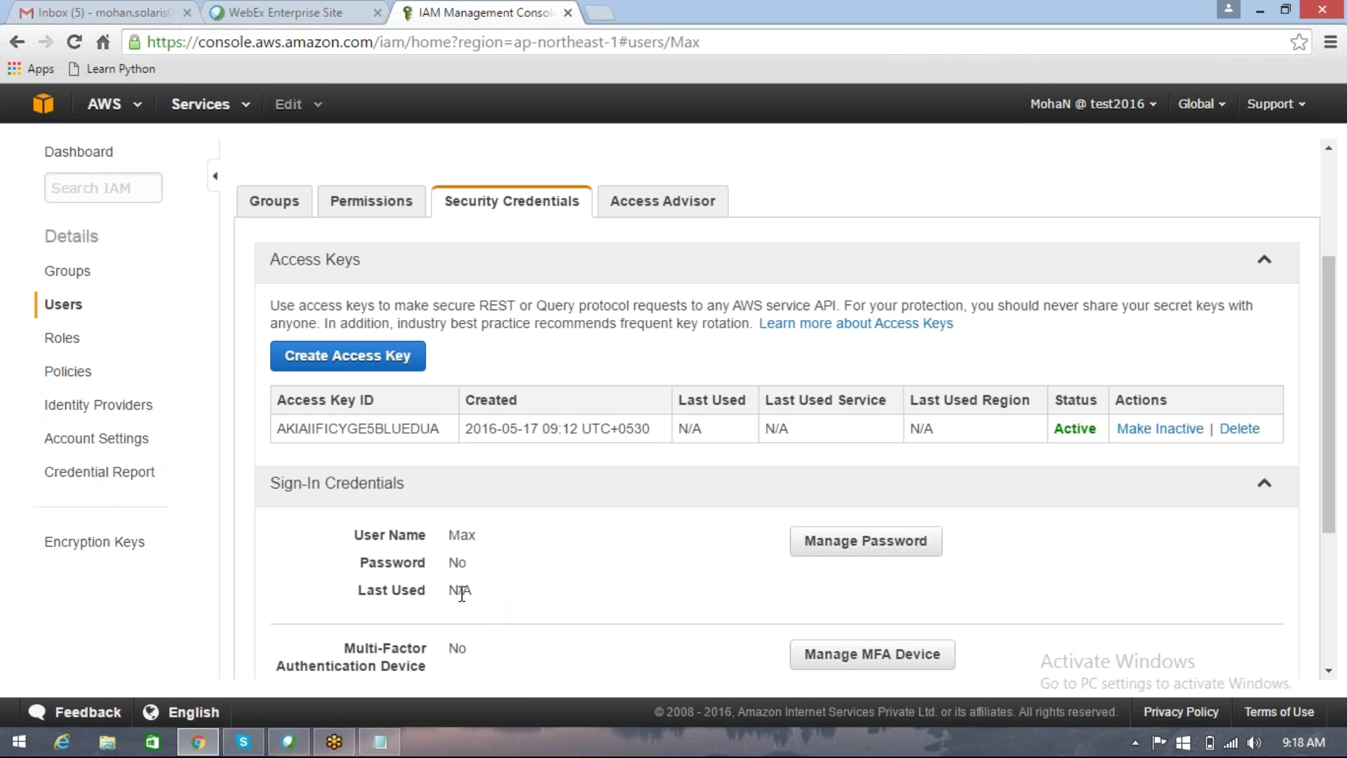
pyautogui.moveTo(458, 593); pyautogui.dragTo(462, 595)
# Step: Choose an auto-generated password for the user and require a new password at next sign-in
pyautogui.click(813, 545)
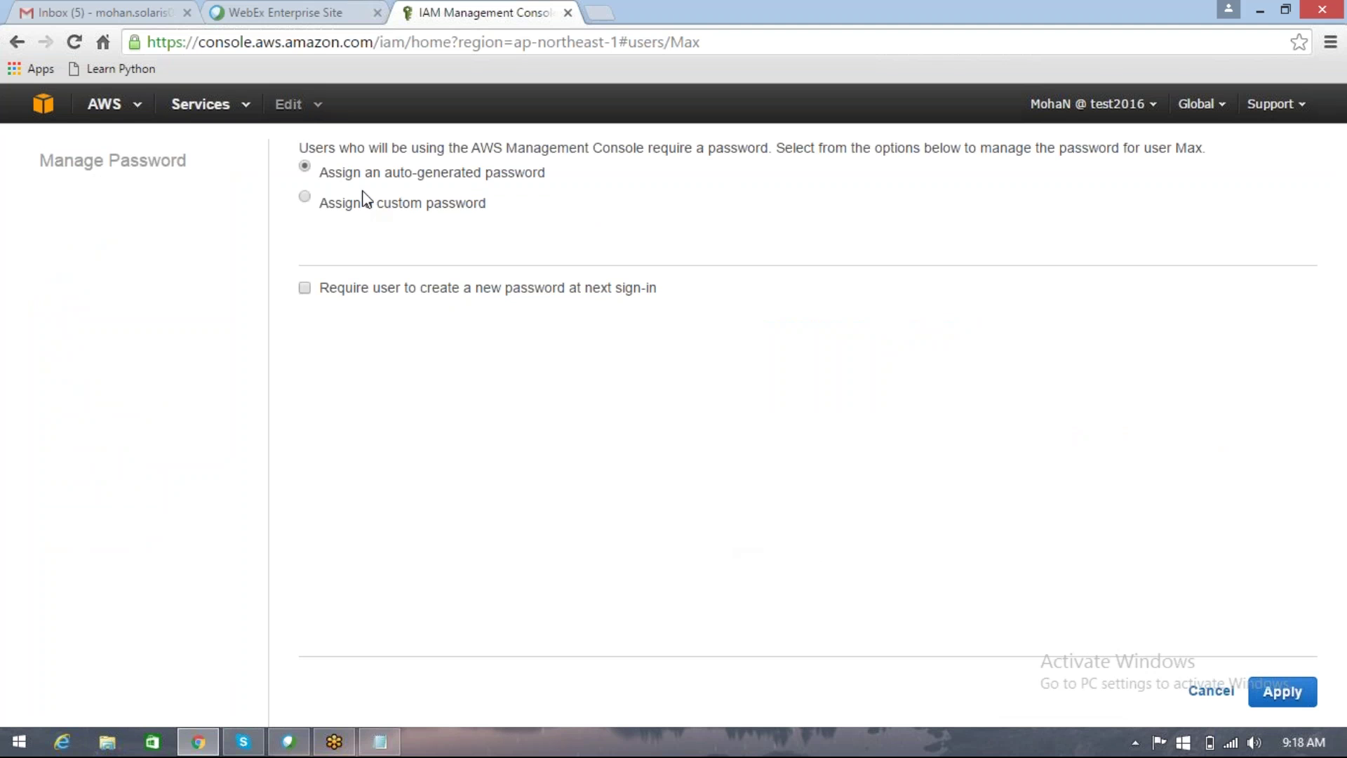
pyautogui.click(304, 199)
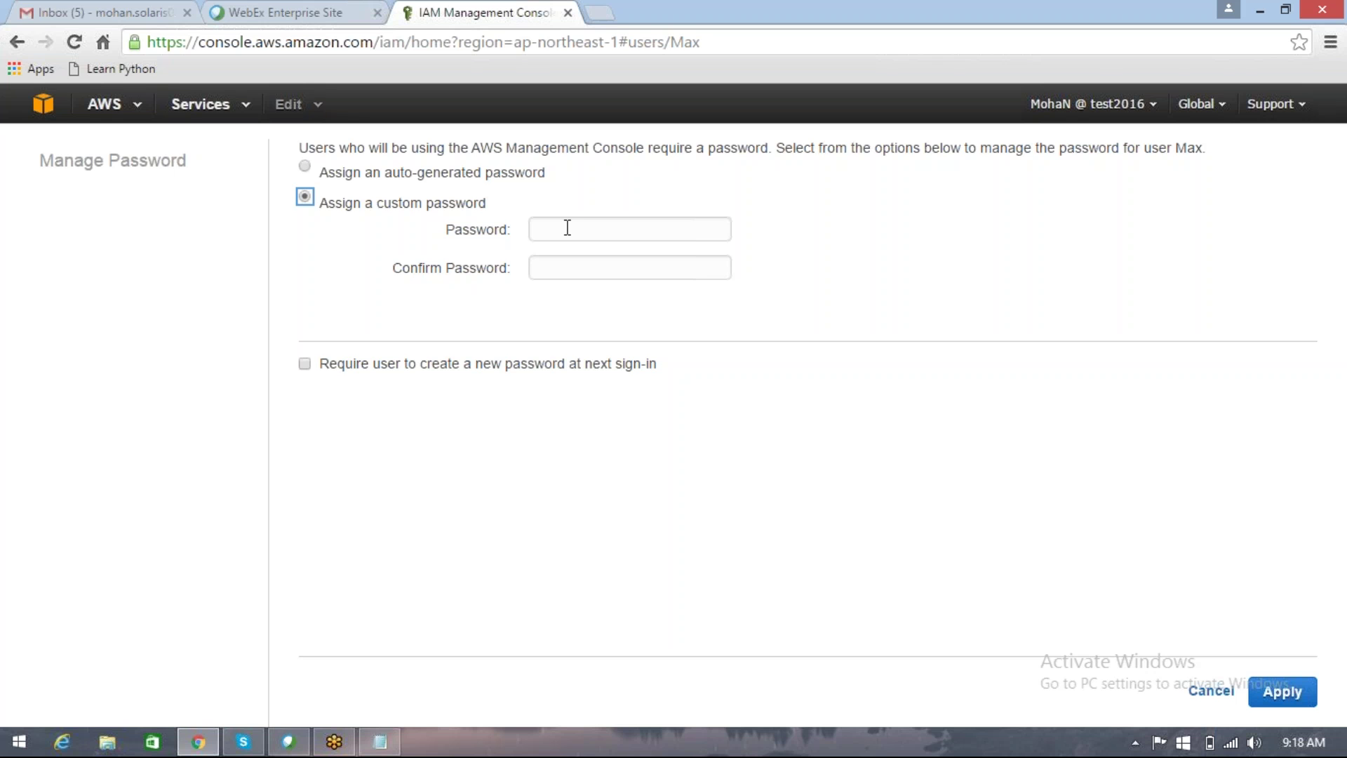
pyautogui.click(305, 167)
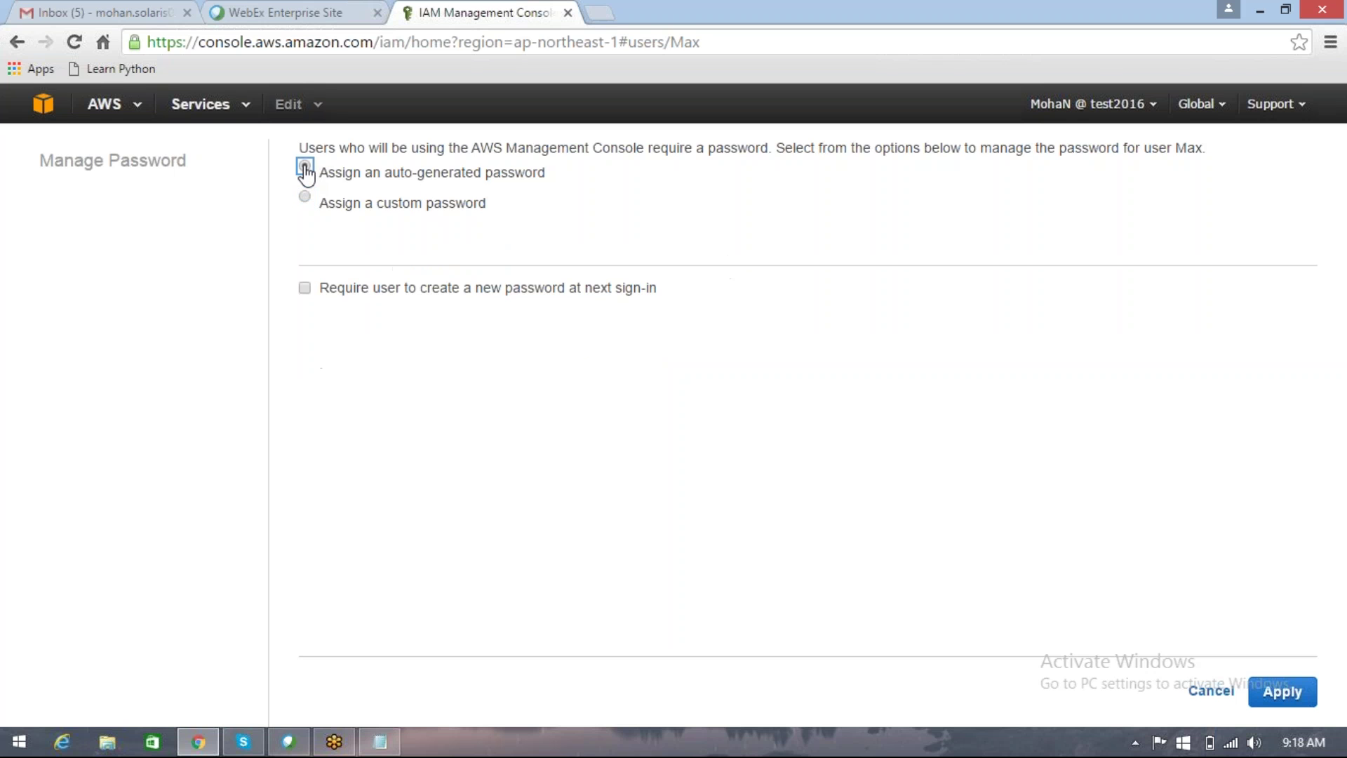
pyautogui.click(304, 291)
# Step: Apply the auto-generated password, reveal and highlight it, then Close without downloading credentials
pyautogui.click(1256, 697)
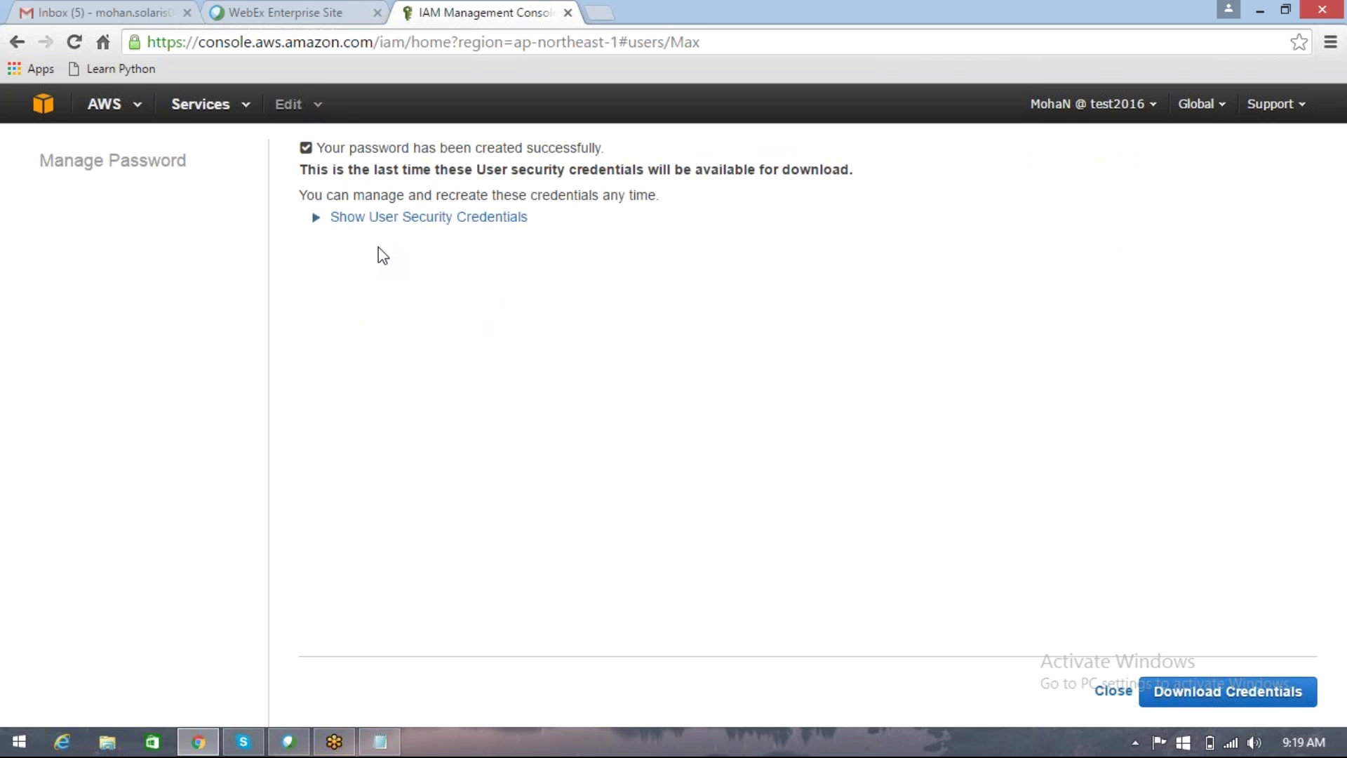
pyautogui.click(394, 218)
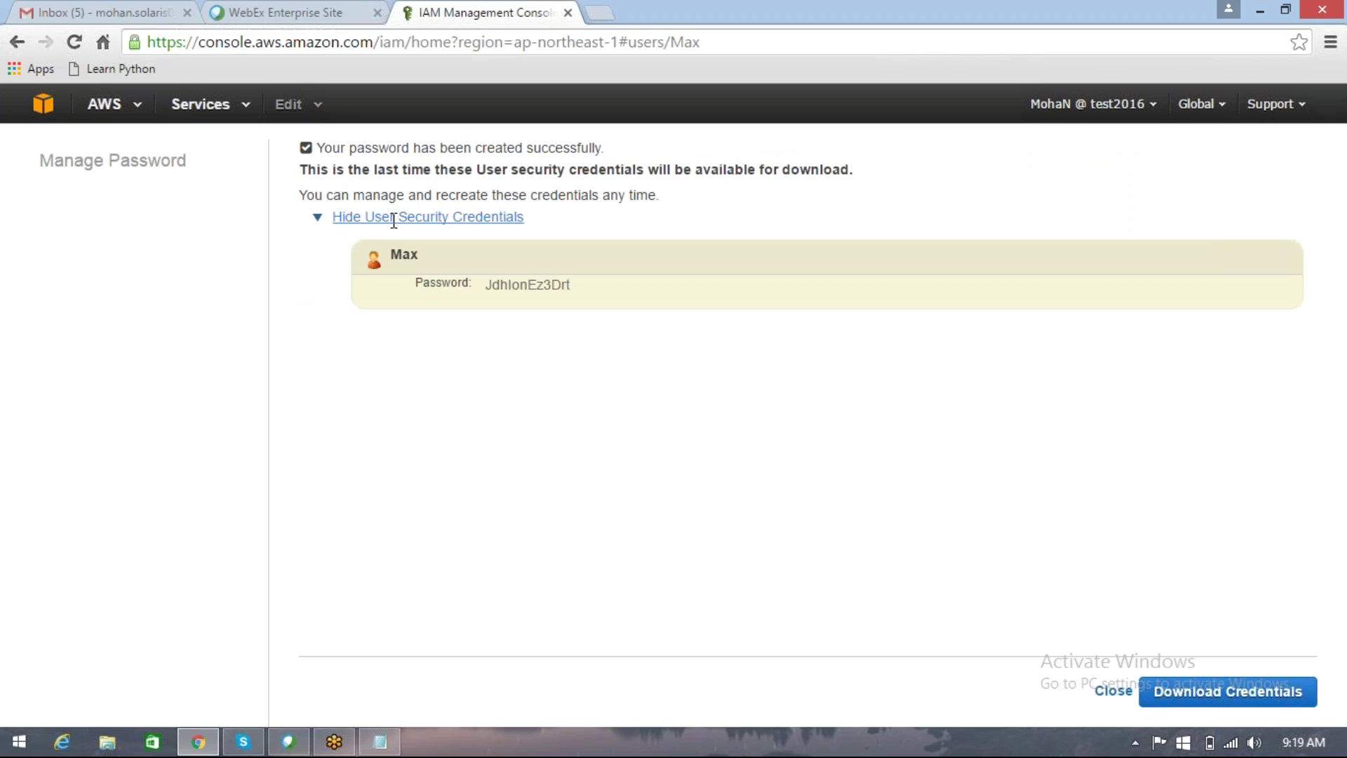
pyautogui.doubleClick(503, 283)
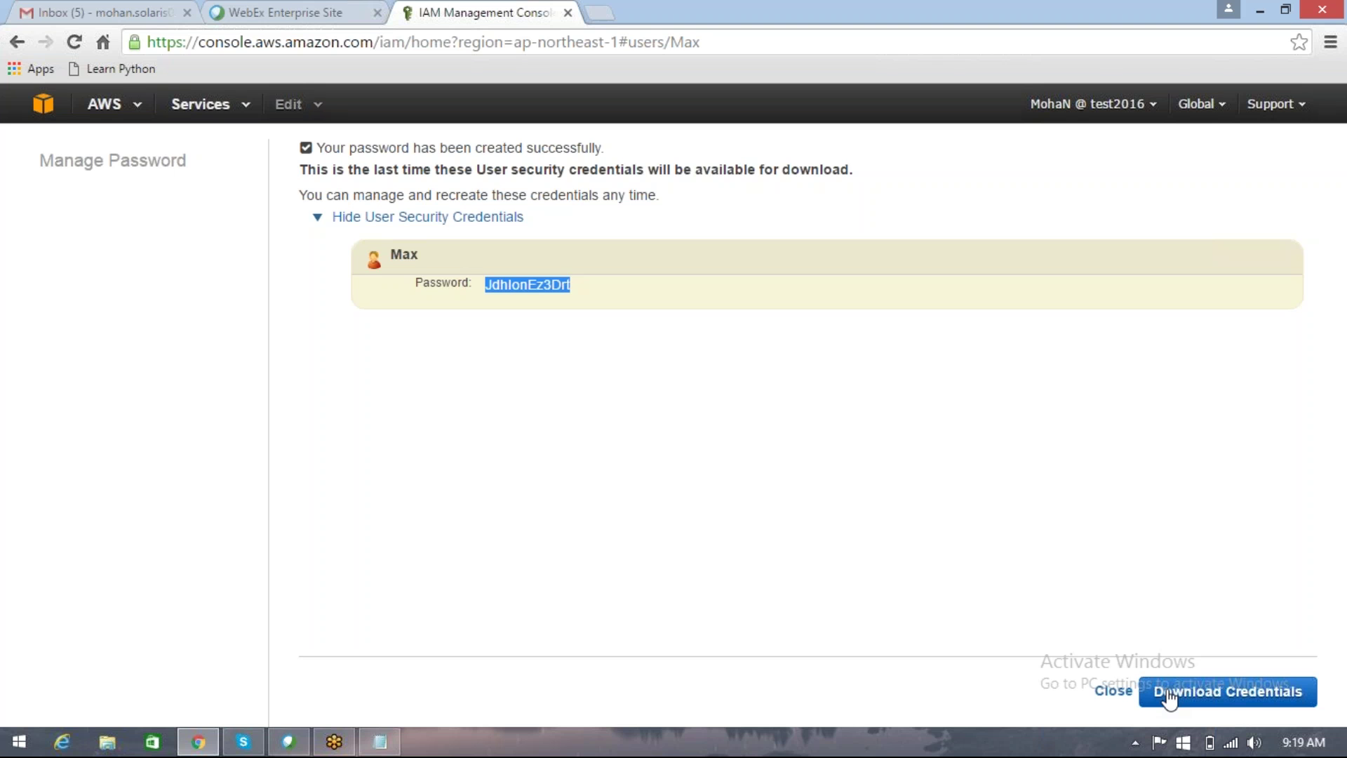
pyautogui.click(1116, 693)
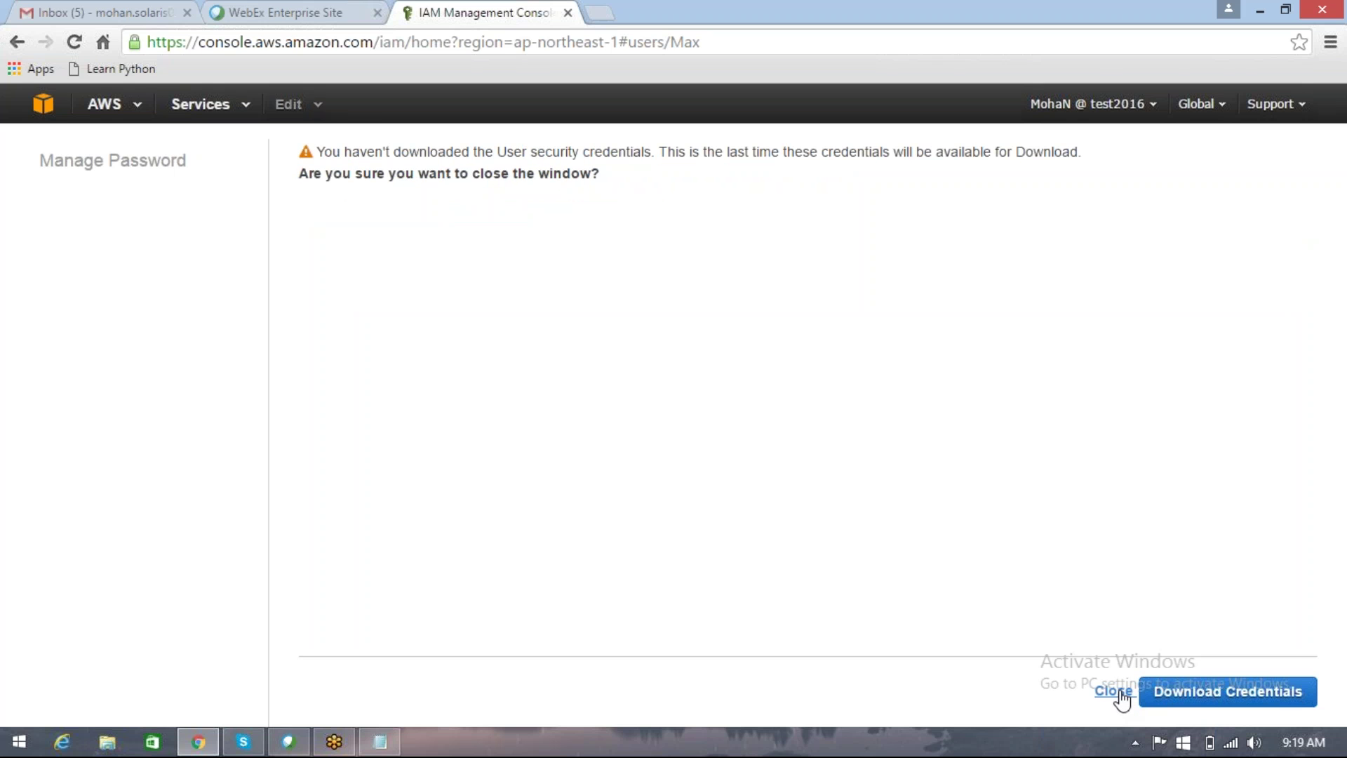
# Step: Close without downloading credentials, verify the new user's password is set but unused, and reopen the 8-user list
pyautogui.click(1114, 692)
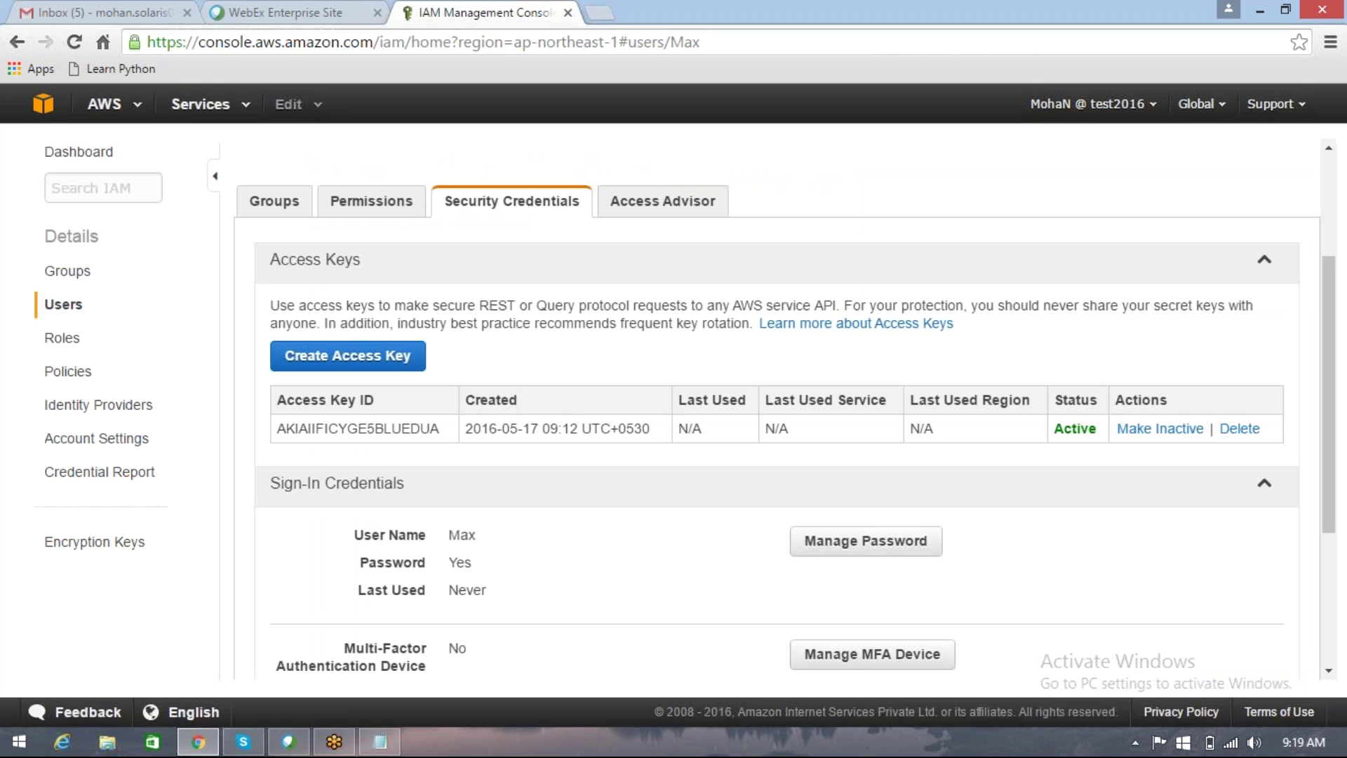
pyautogui.tripleClick(460, 559)
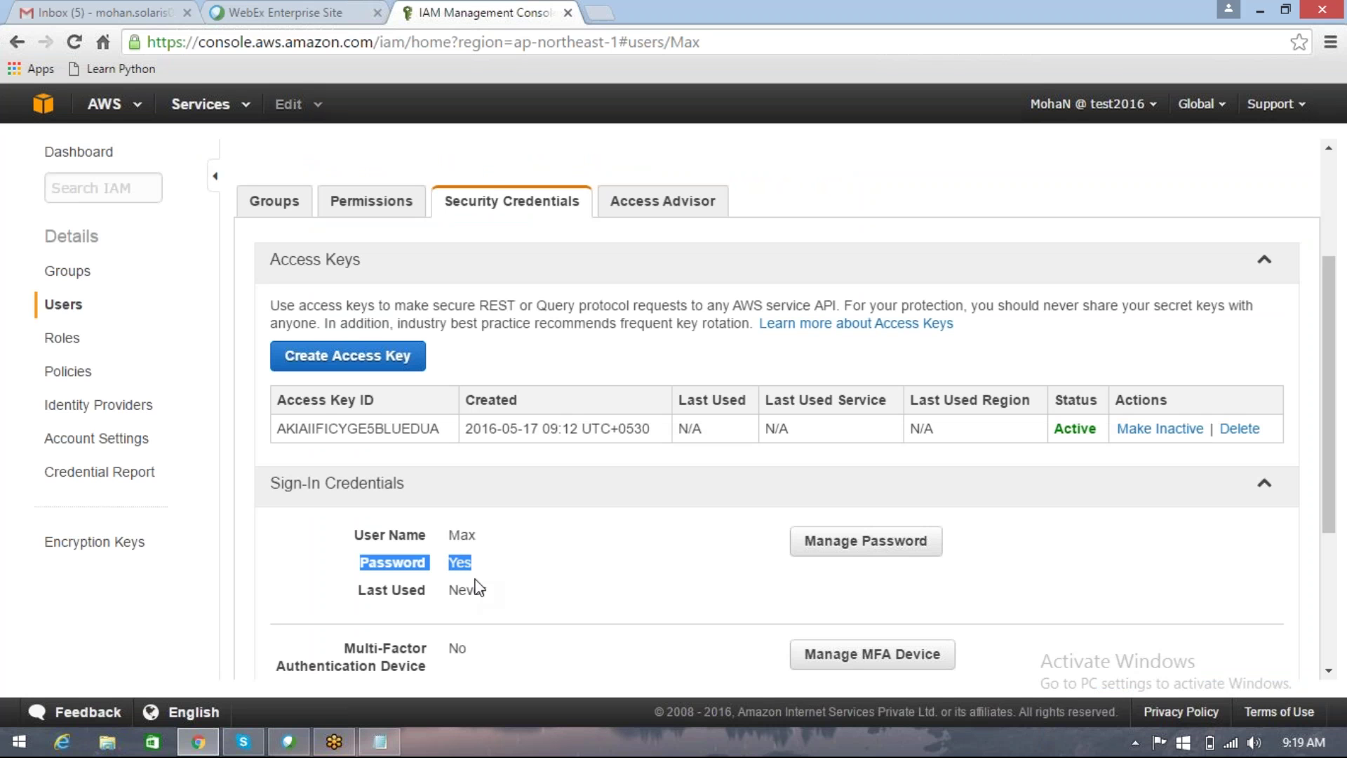
pyautogui.doubleClick(468, 591)
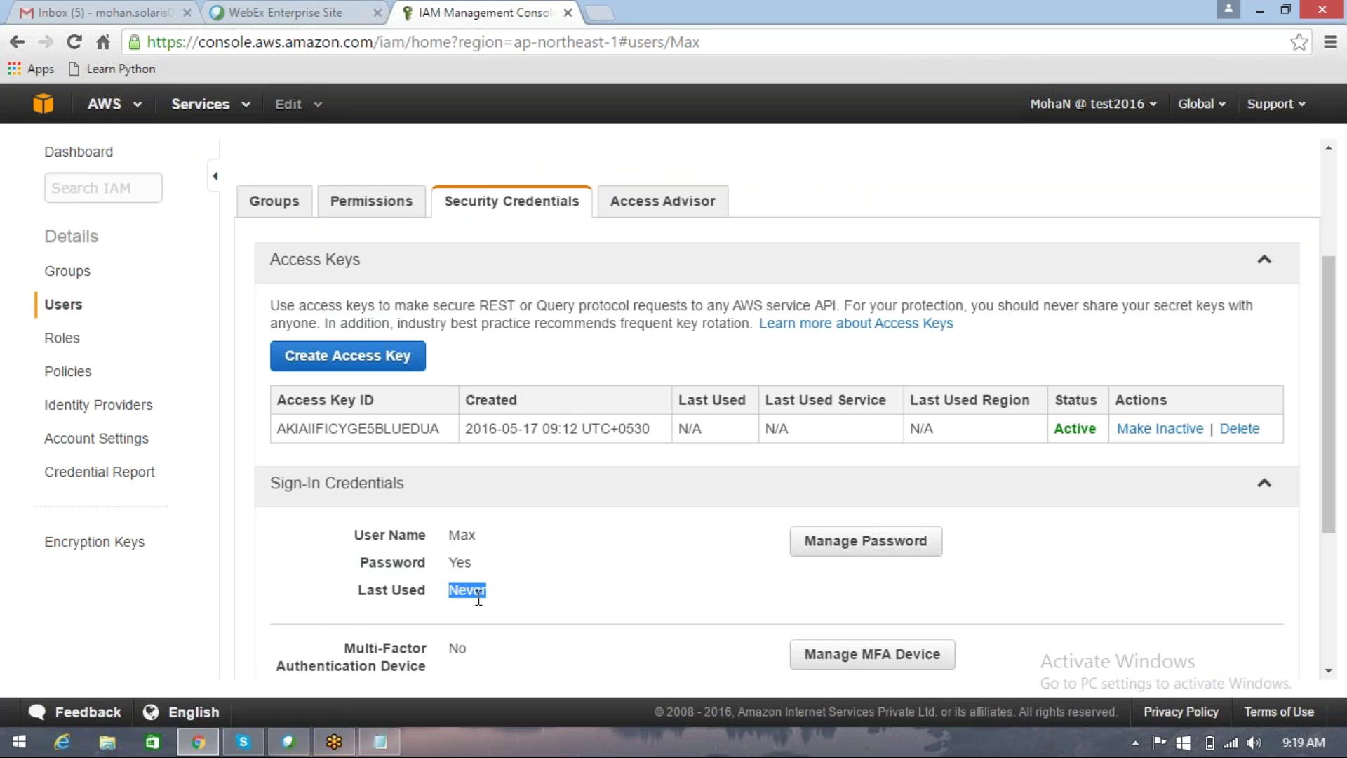
pyautogui.click(66, 159)
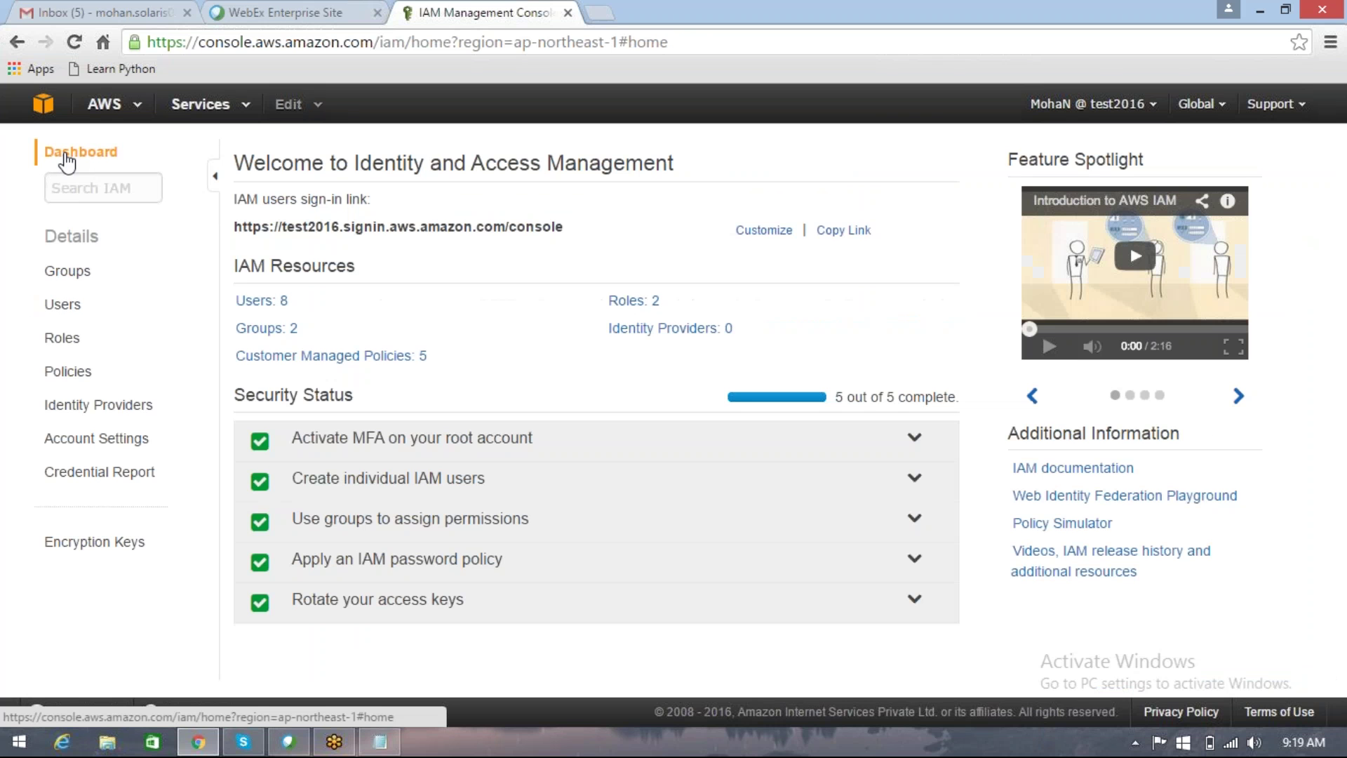
pyautogui.click(265, 302)
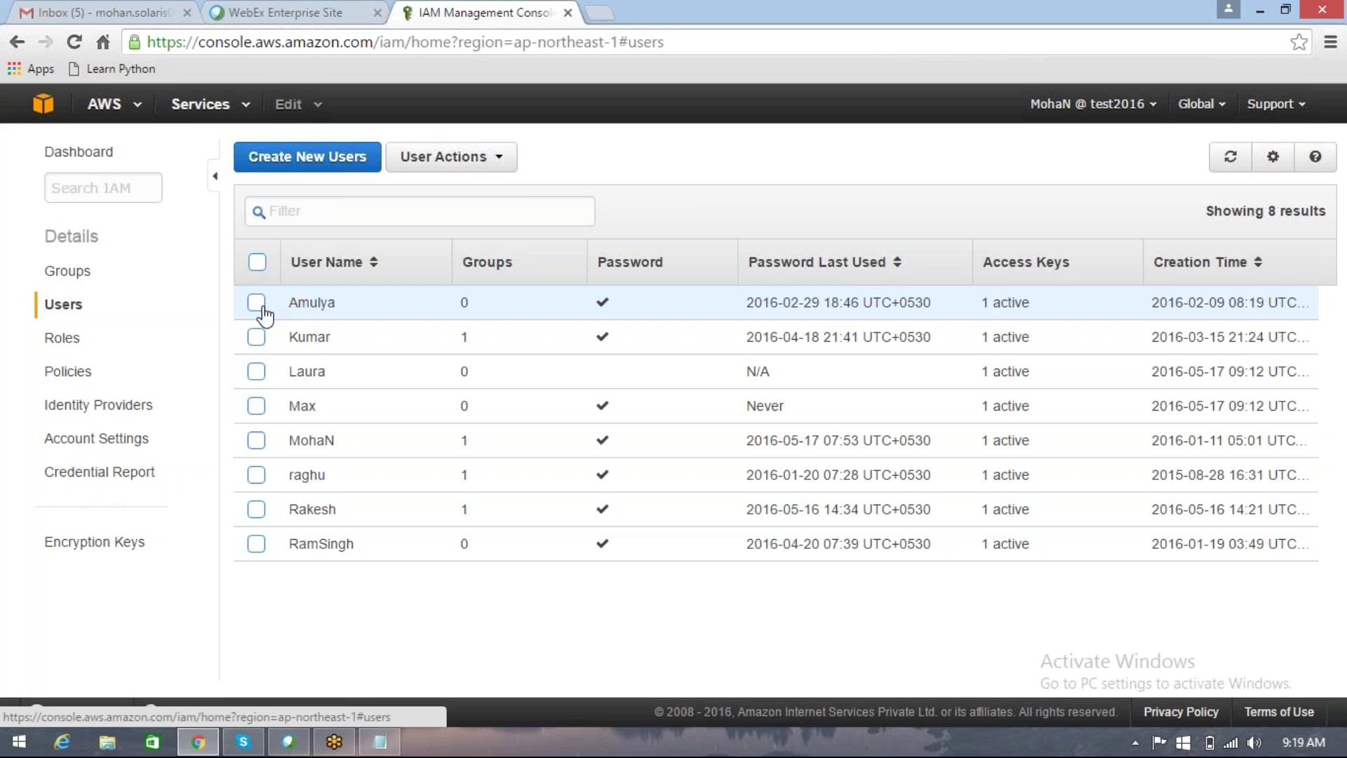